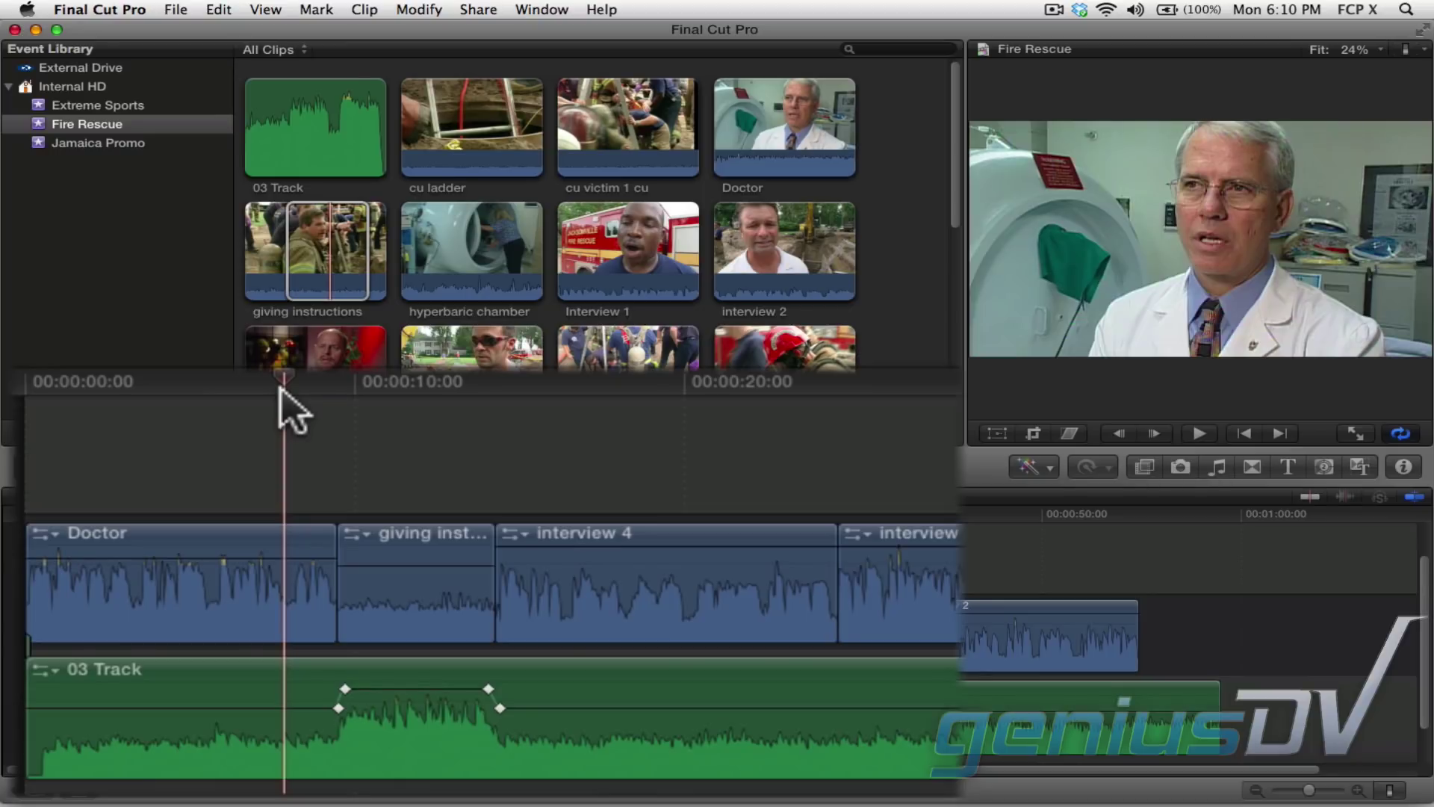
Step: Preview the timeline, then disable the 03 Track music clip
key(space)
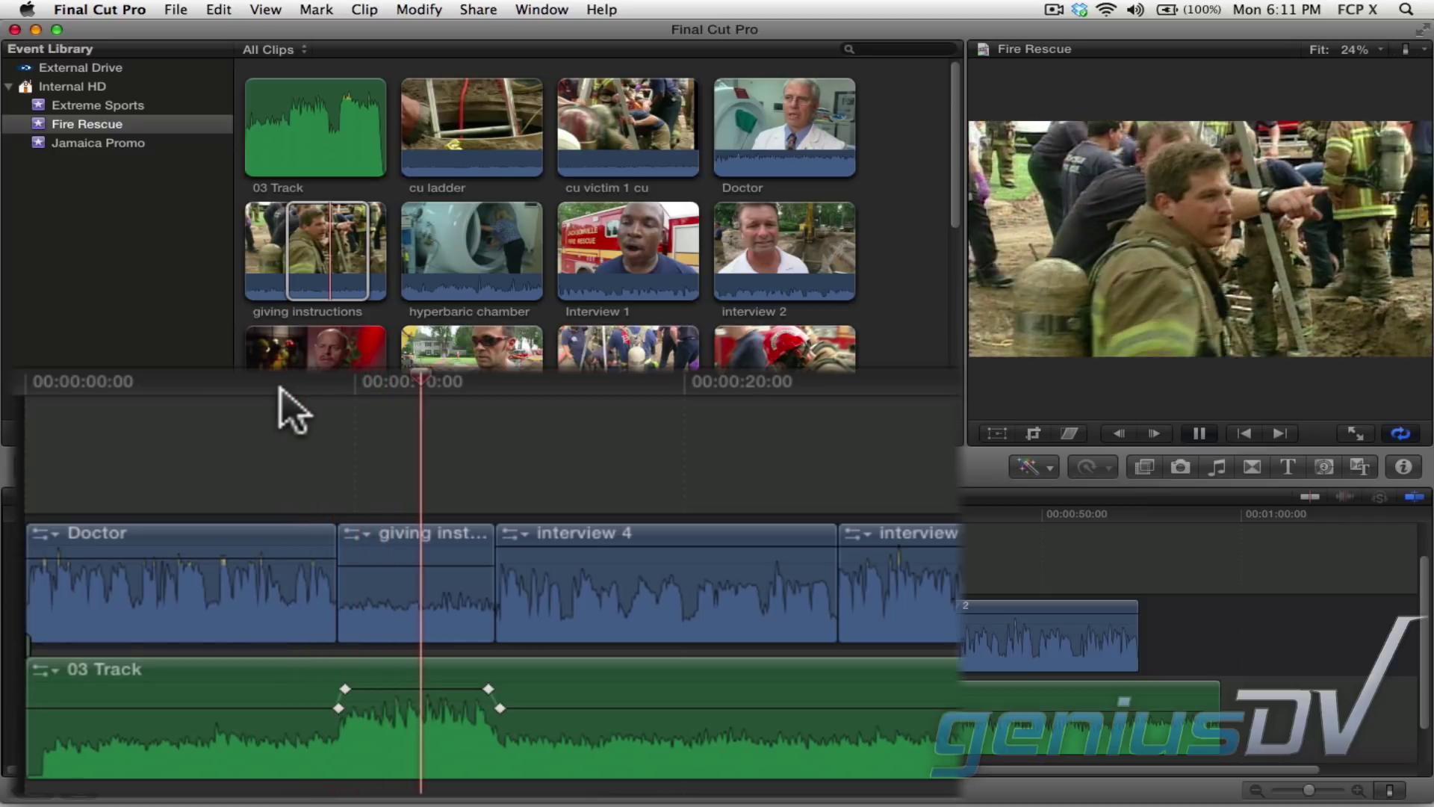
key(space)
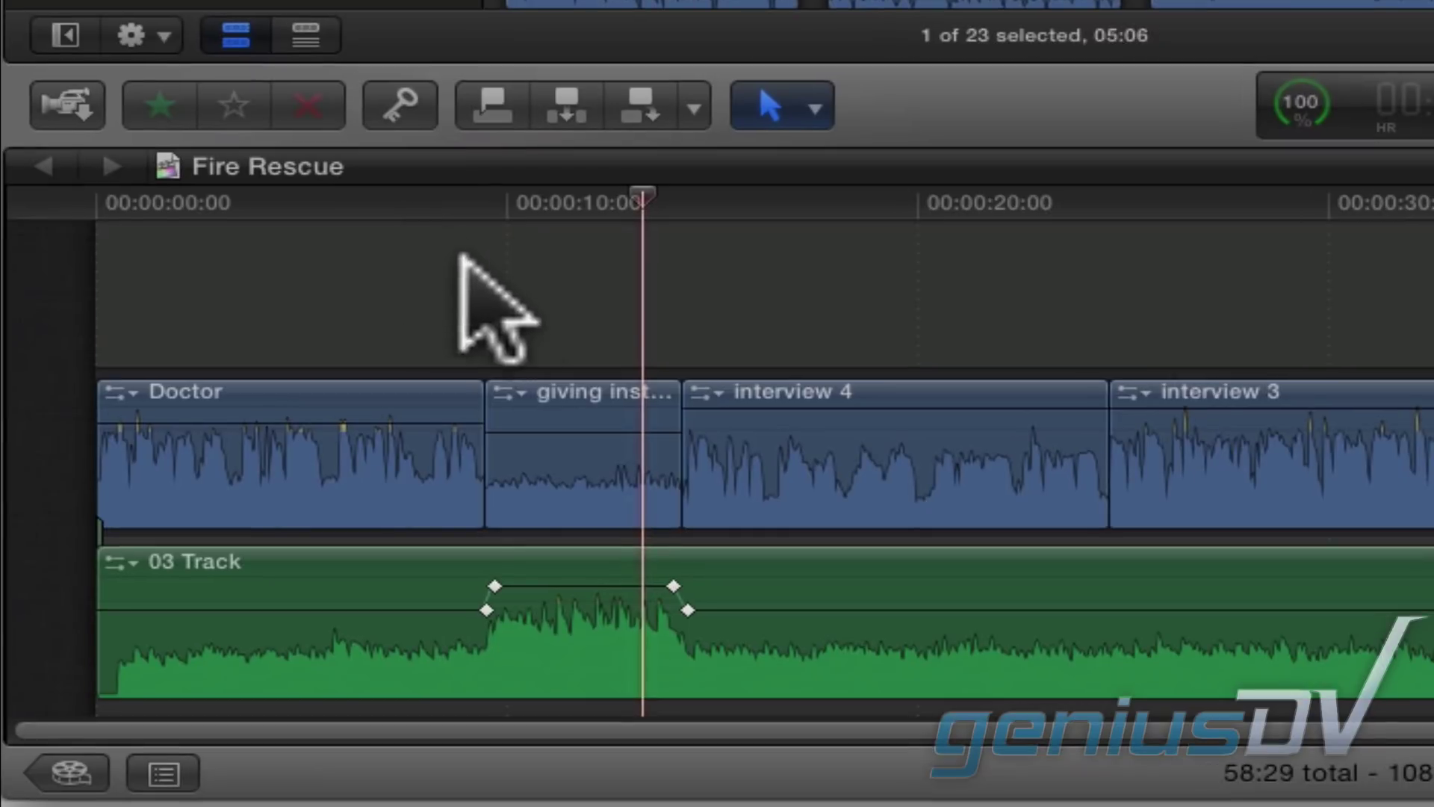
right_click(594, 603)
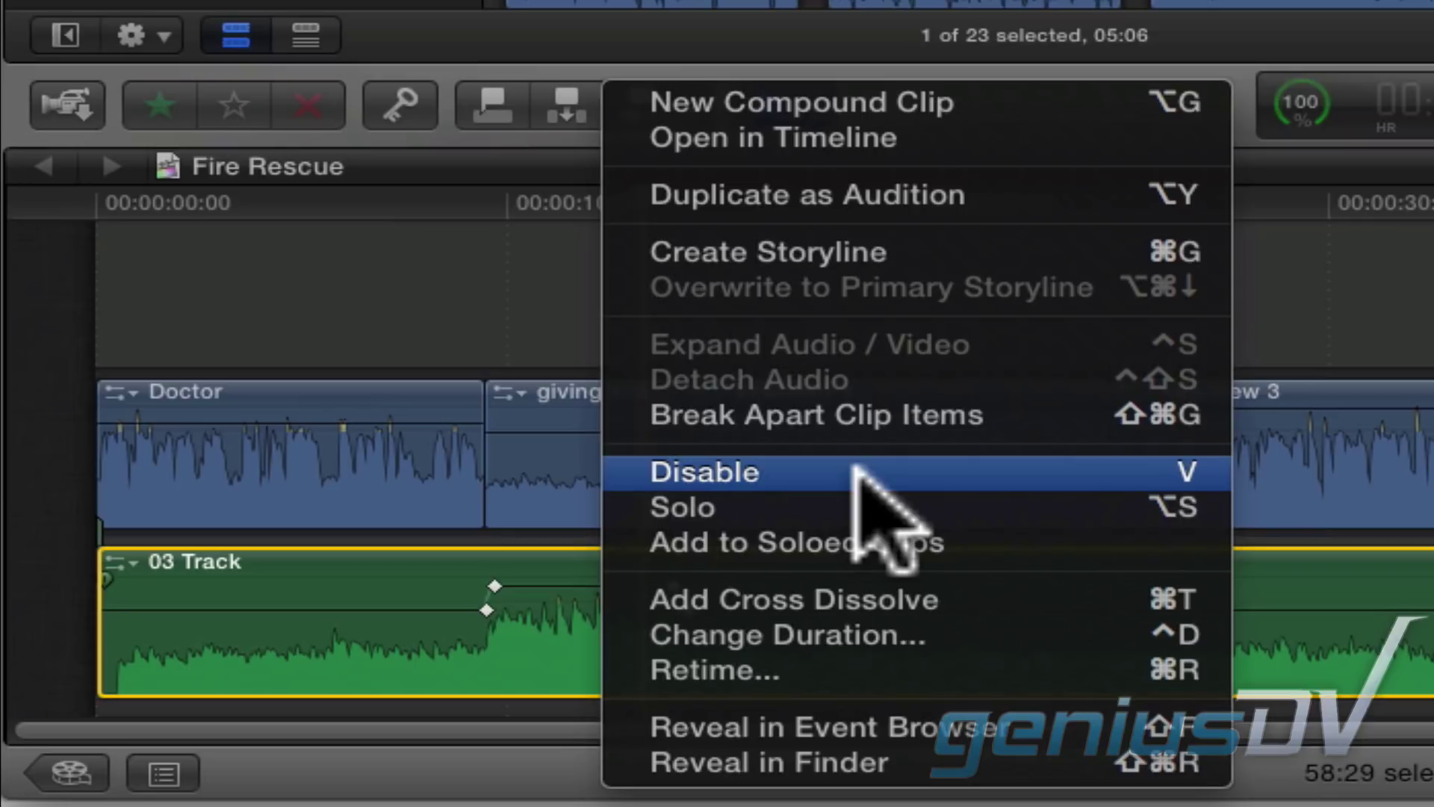
click(855, 470)
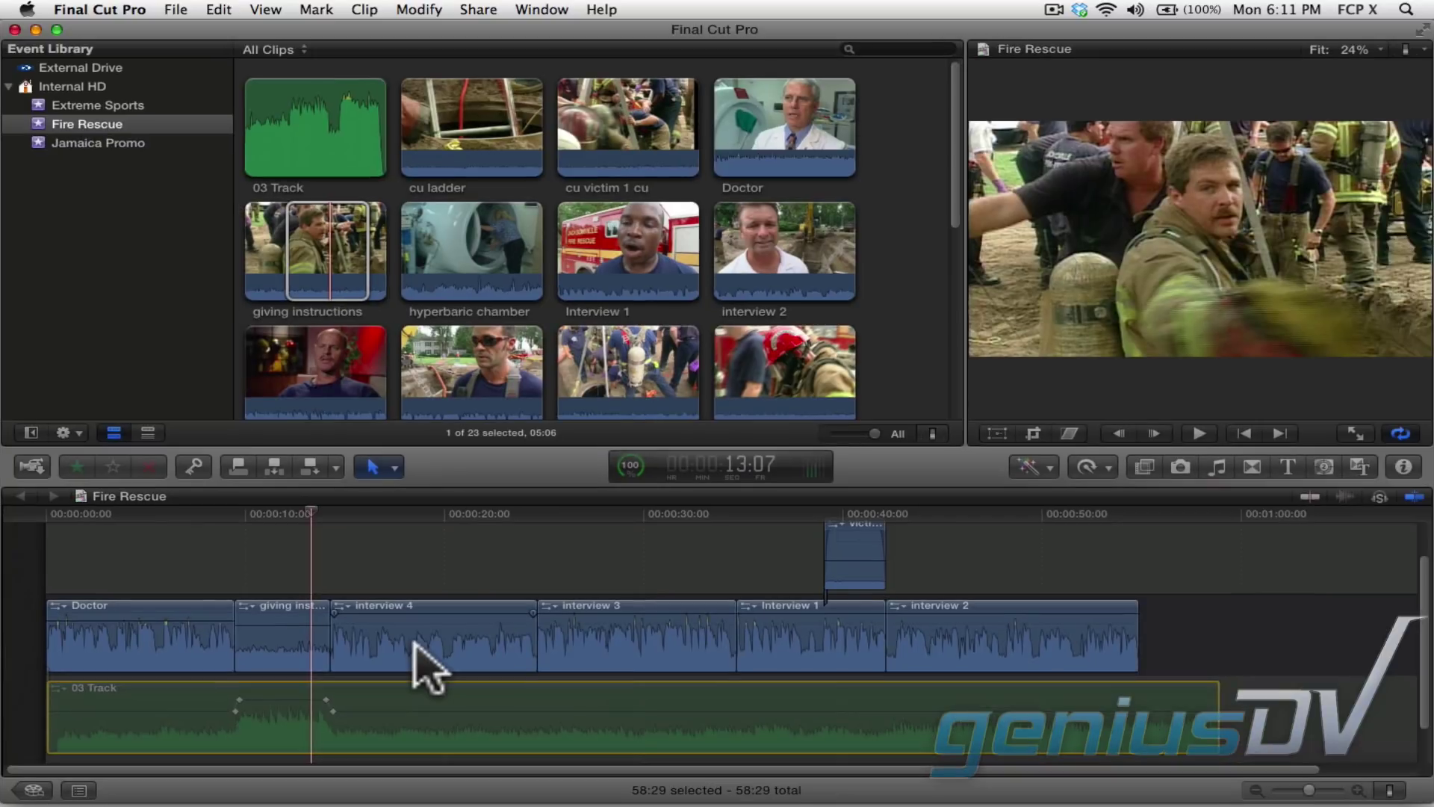
Step: Replay the project from about 7 seconds to hear it without music
click(204, 512)
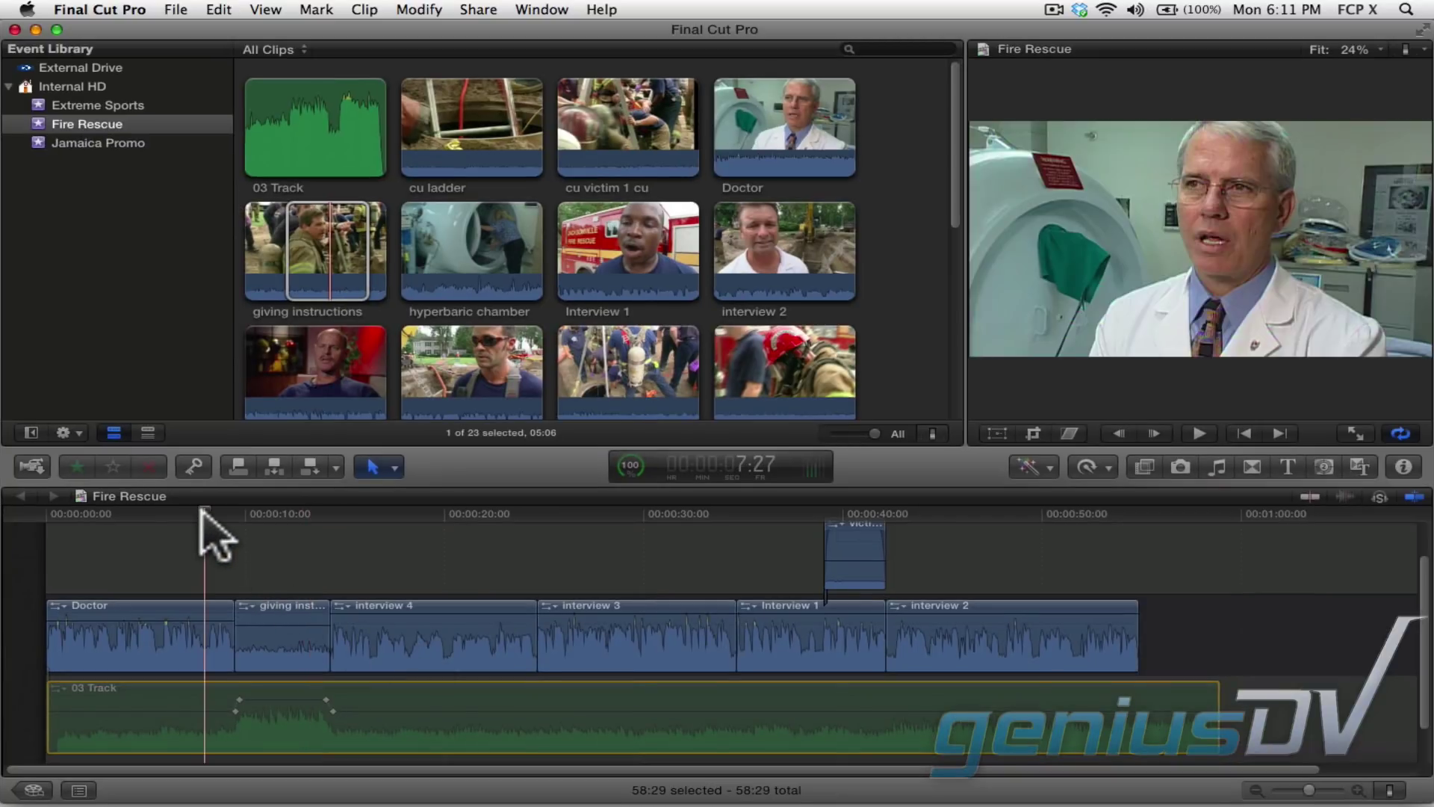
key(space)
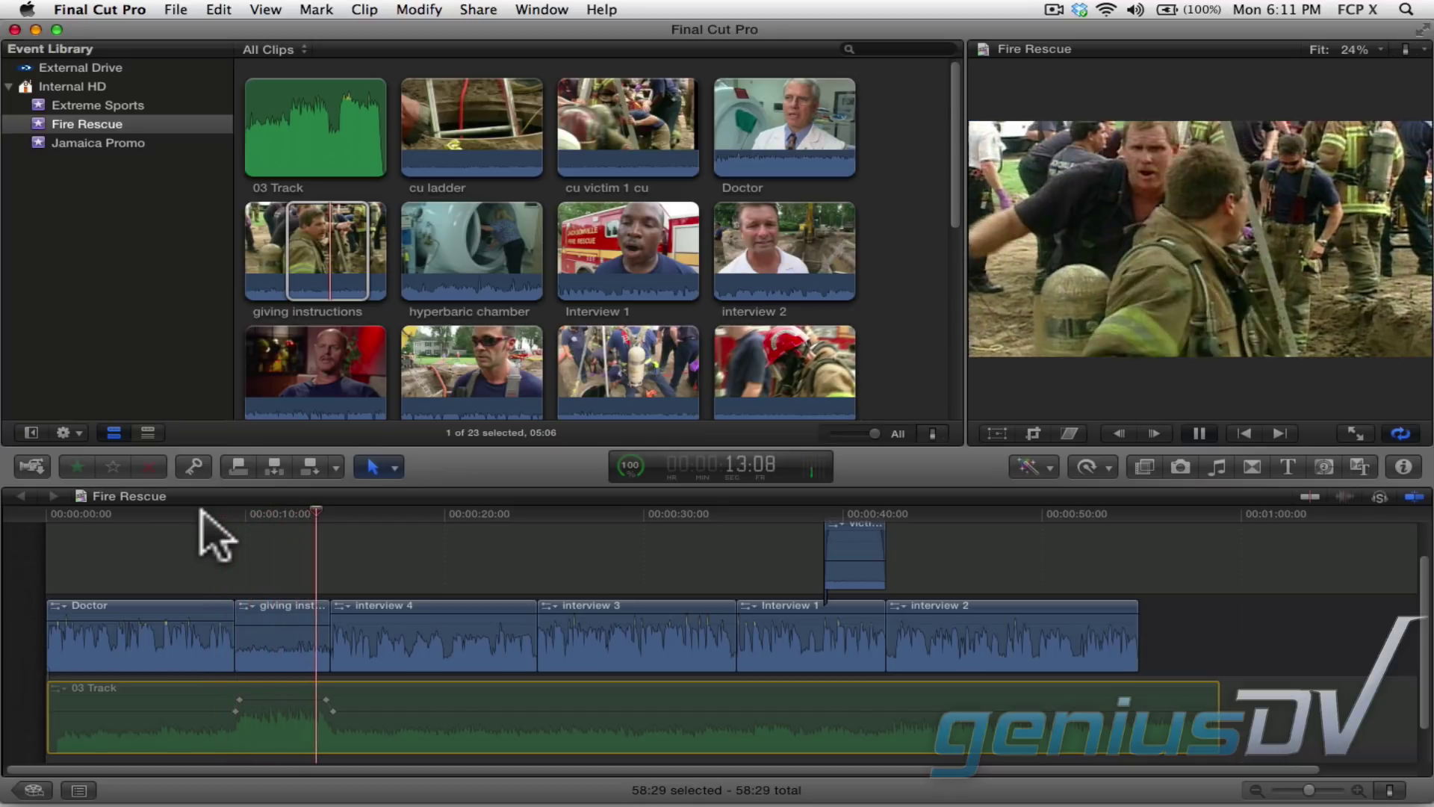
key(space)
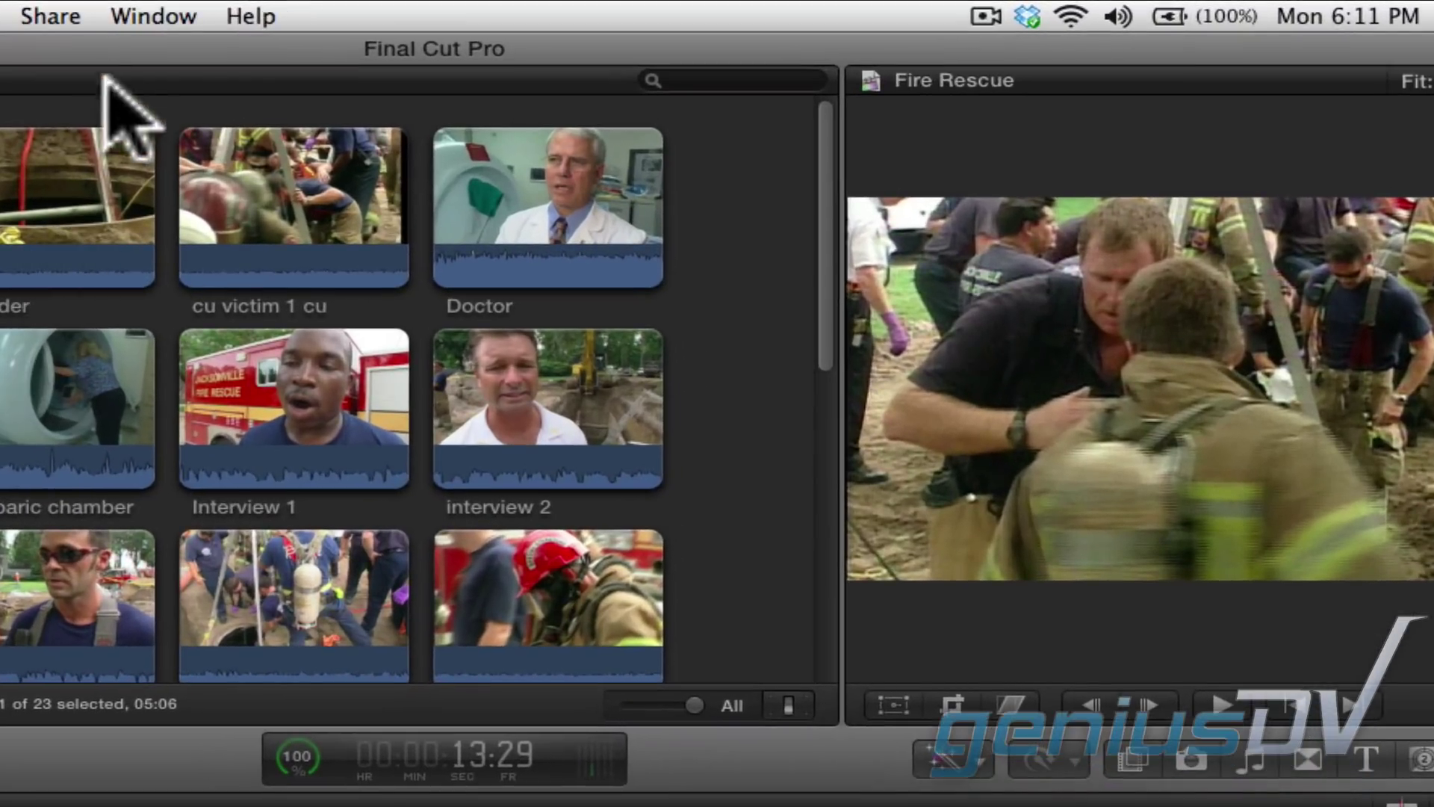
click(543, 9)
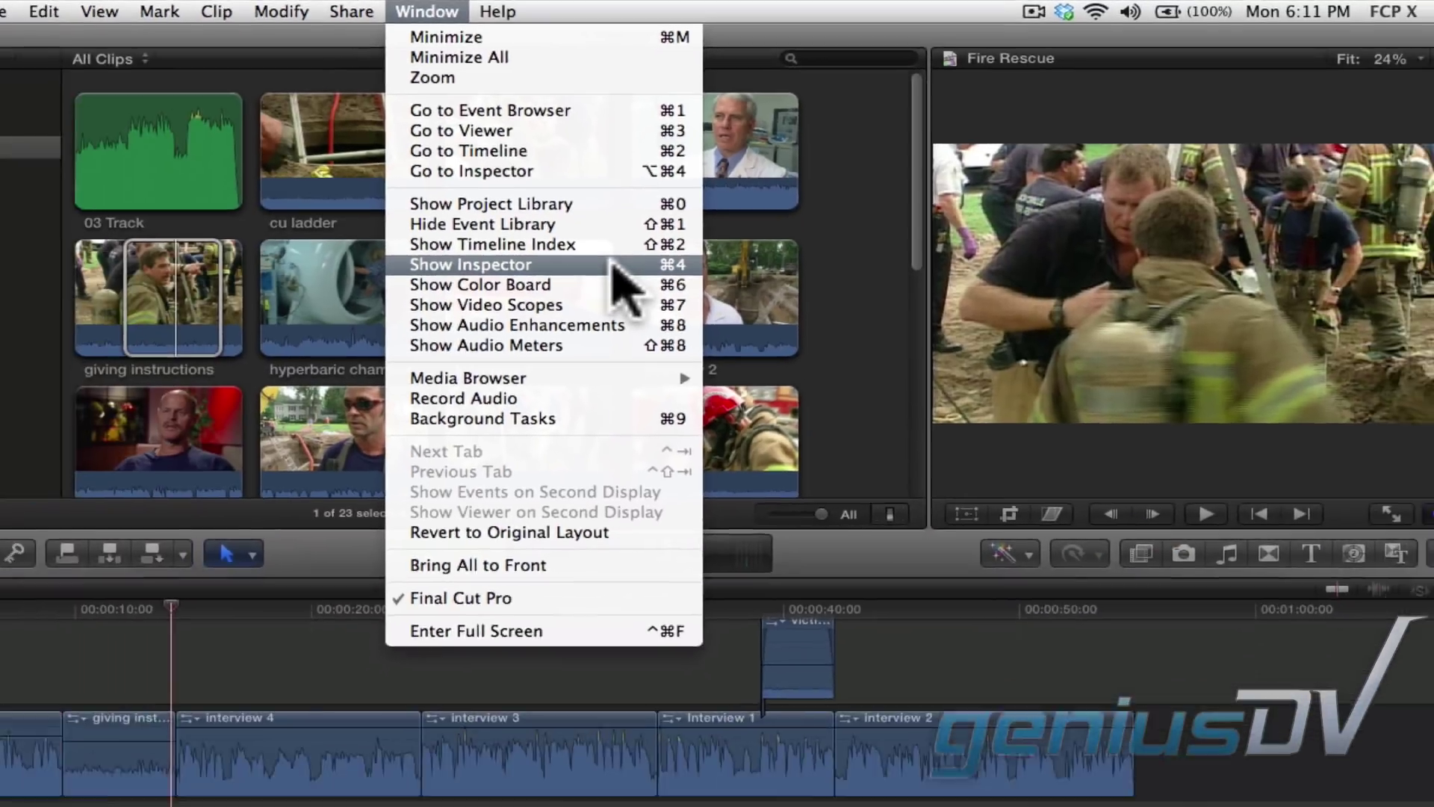
Step: Show the Inspector and select the 'giving instructions' clip in the timeline
click(409, 357)
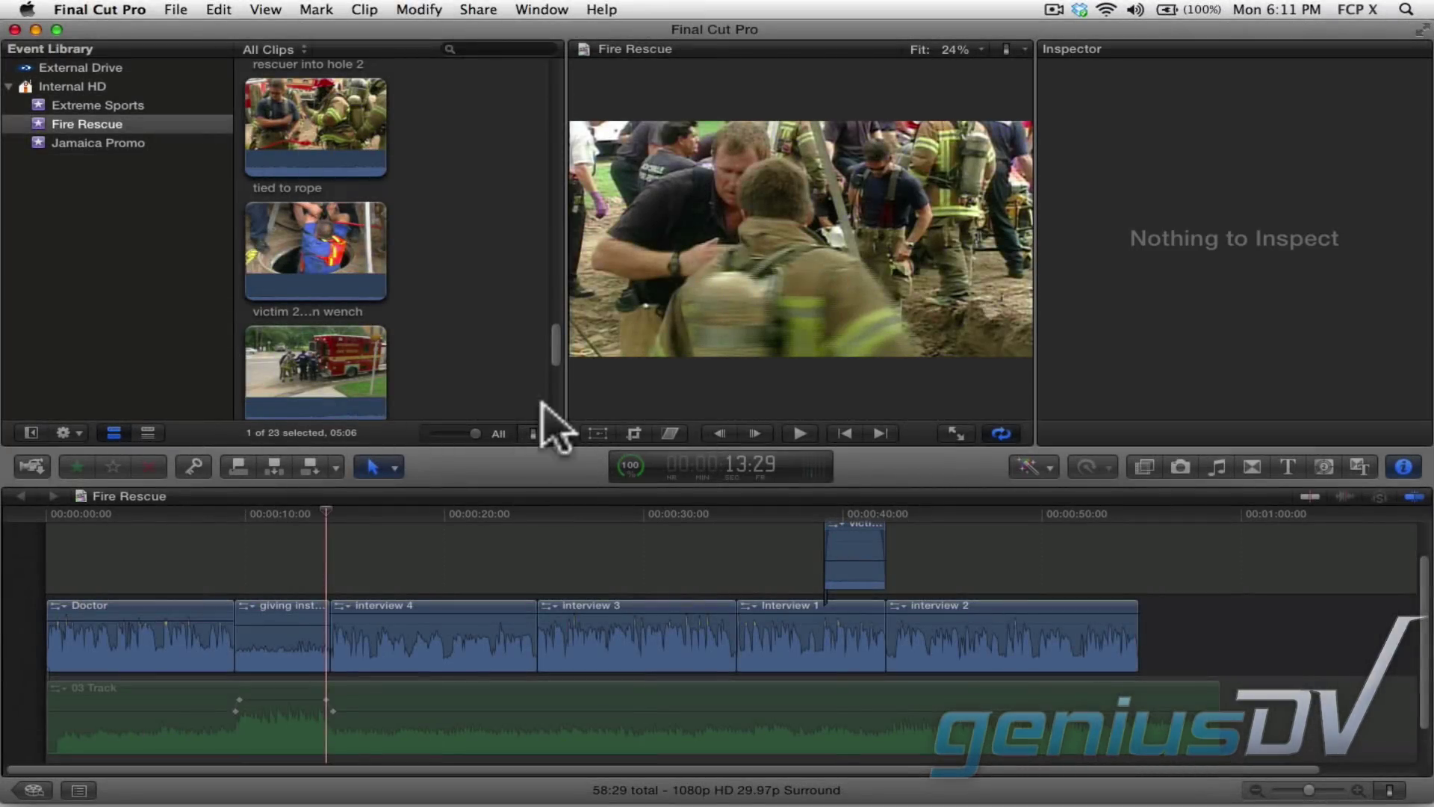
click(288, 639)
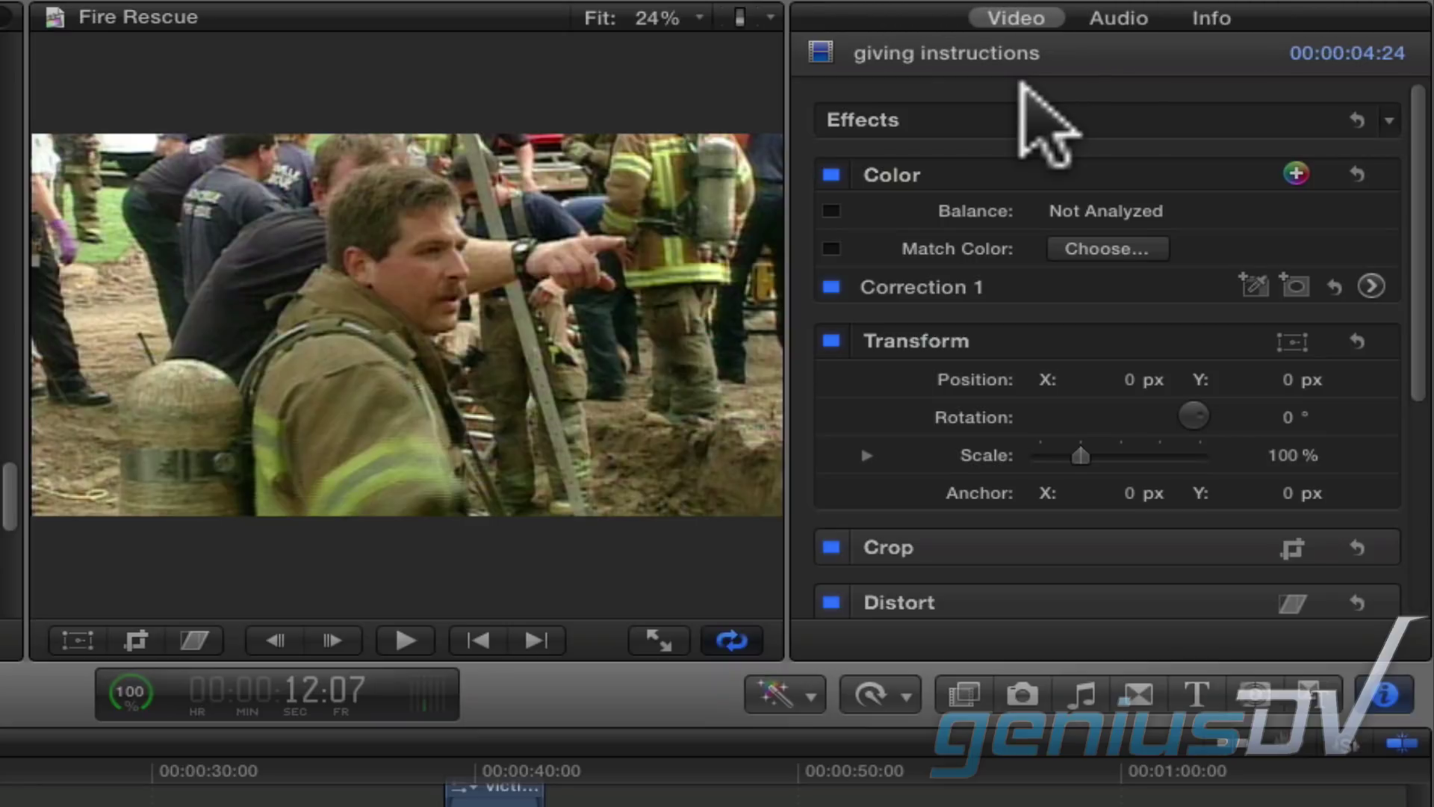
Step: In the Audio inspector, try -8 dB volume on 'giving instructions', then reset it to 0
click(1118, 18)
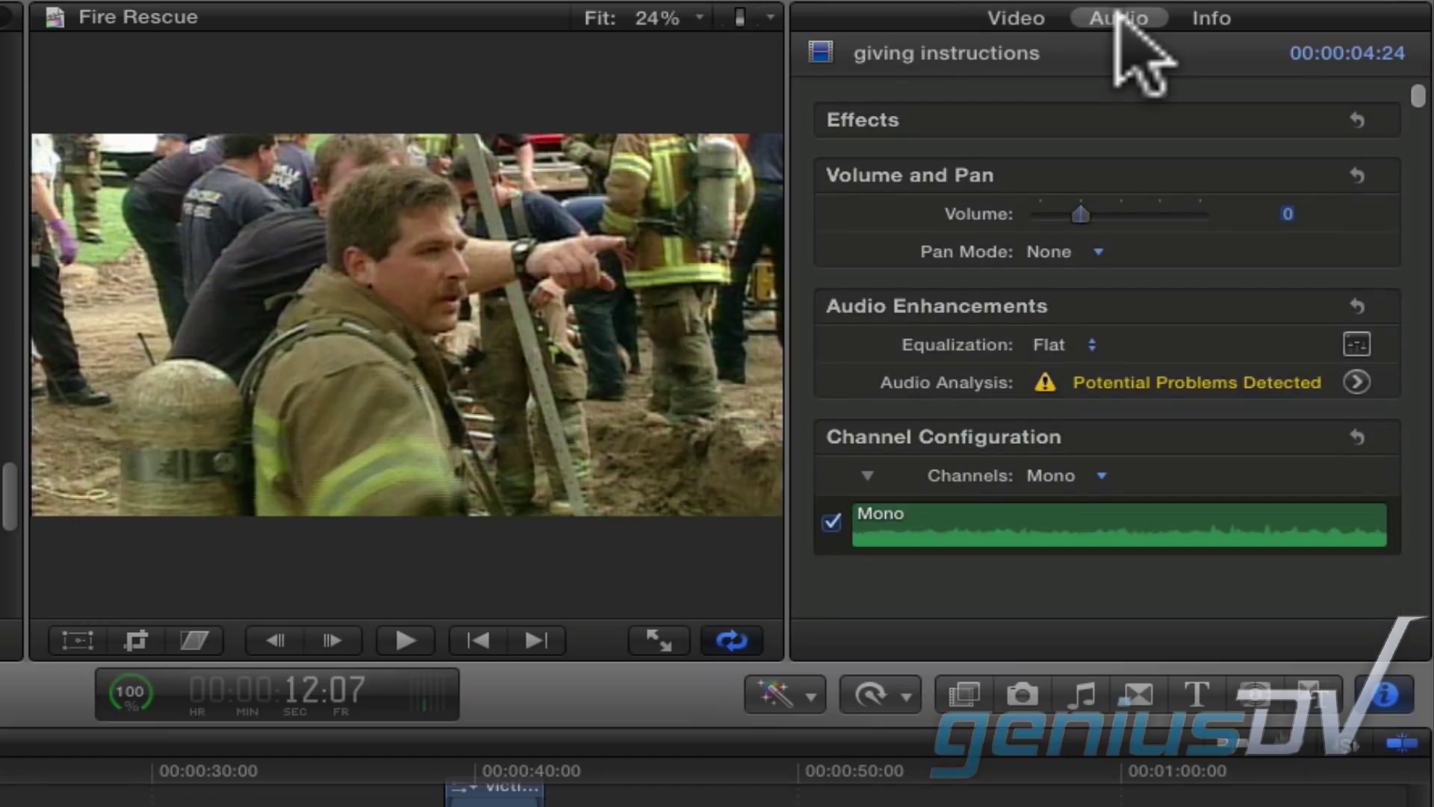
mouse_move(1081, 215)
mouse_down()
mouse_move(1176, 215)
mouse_move(1056, 217)
mouse_up()
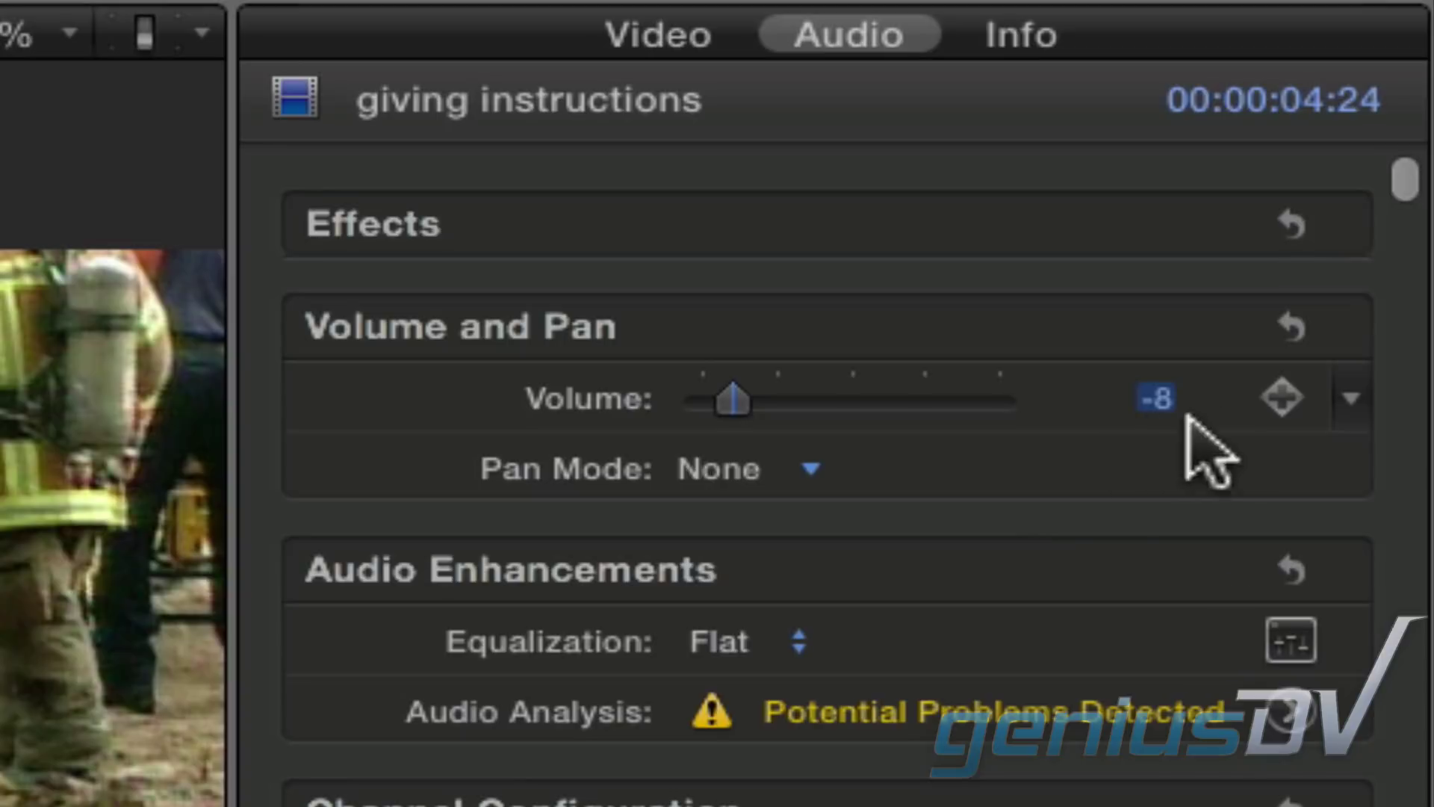
click(1349, 398)
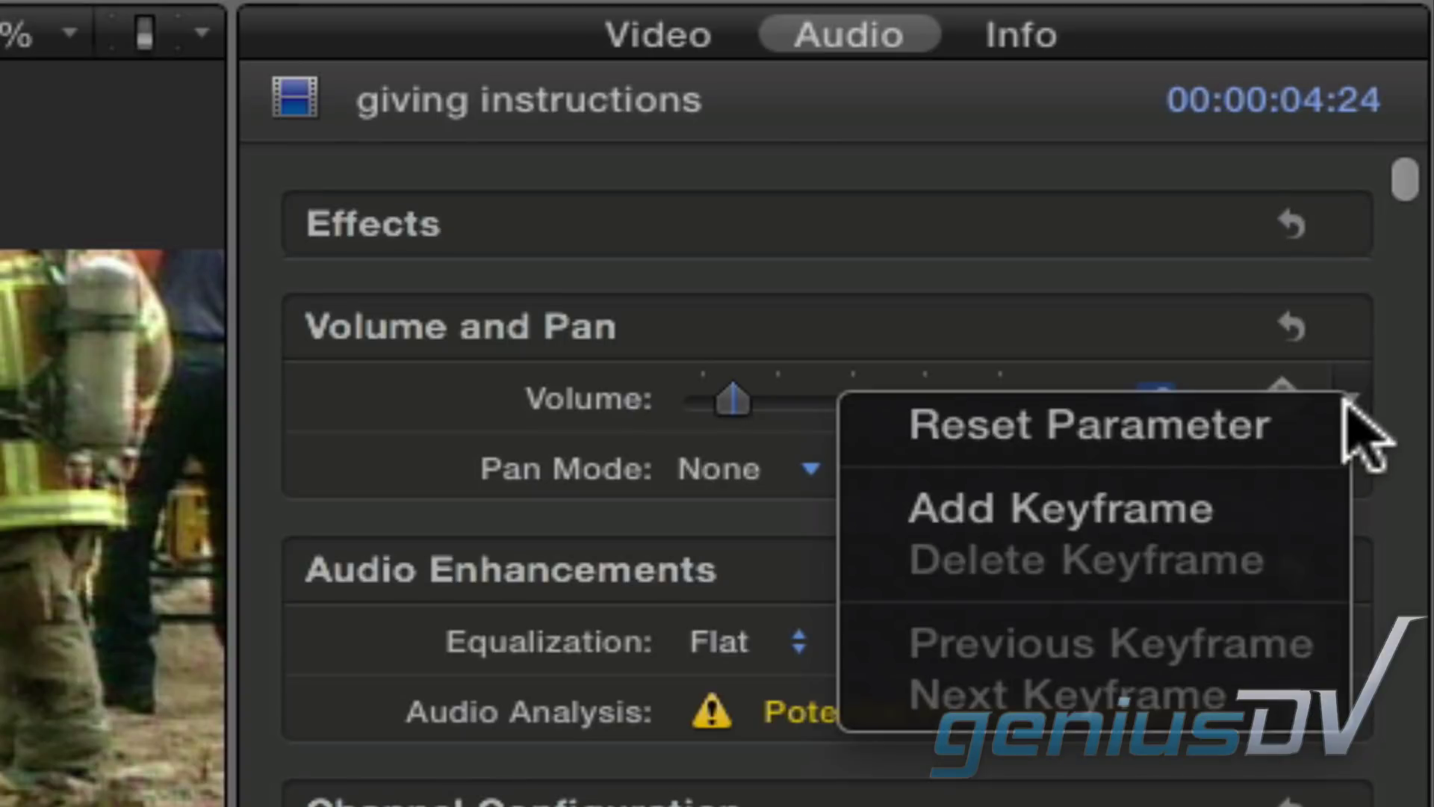
click(1337, 459)
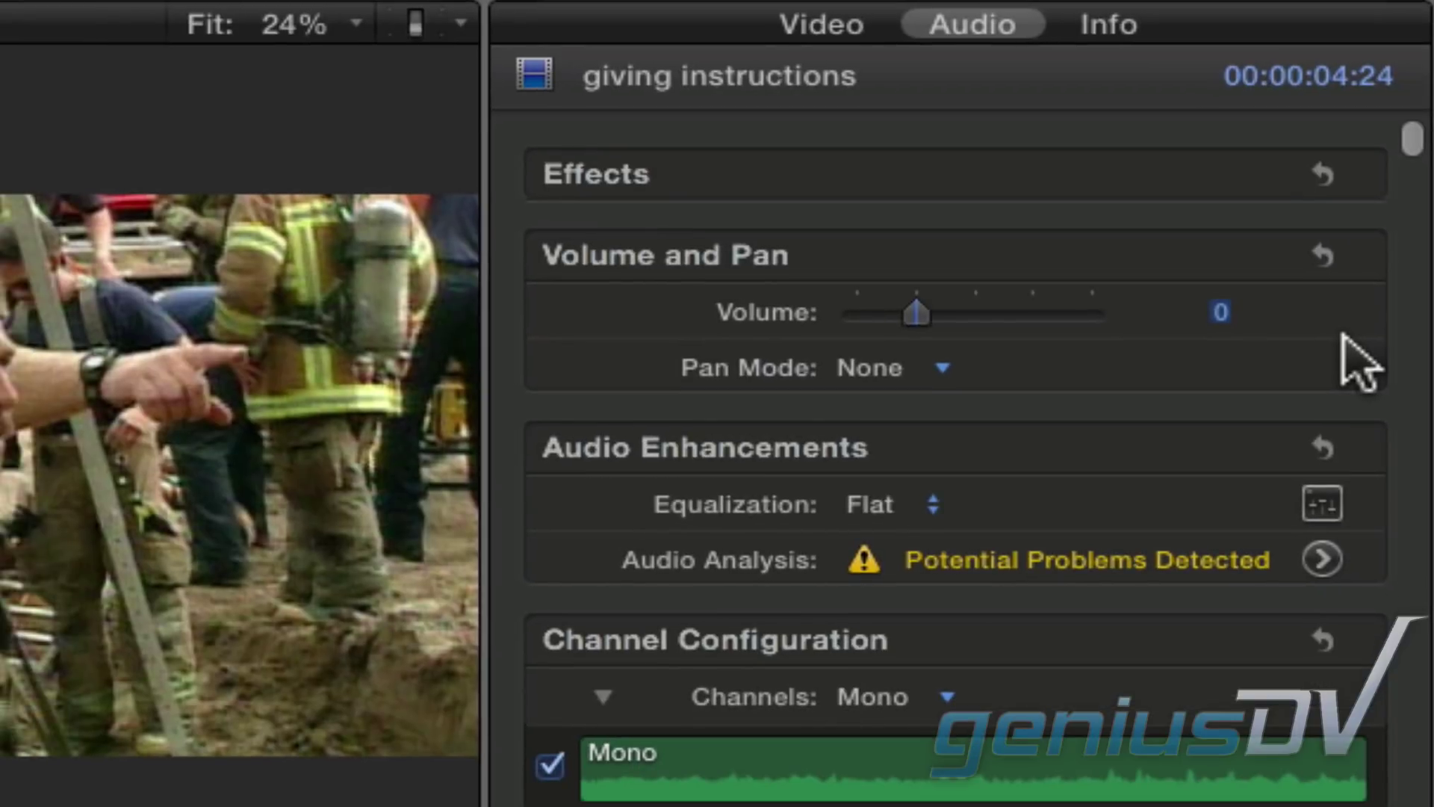
click(942, 366)
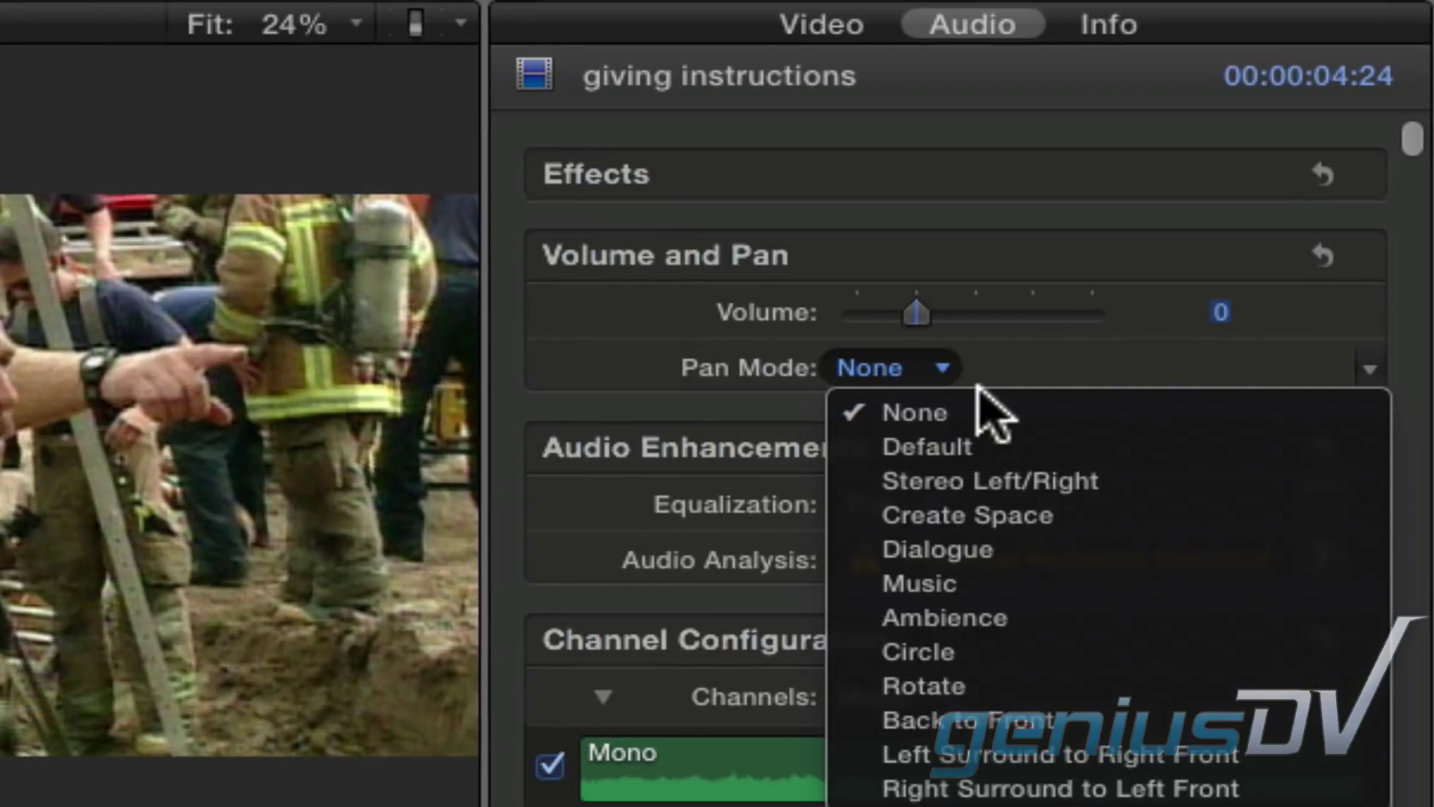
click(1046, 451)
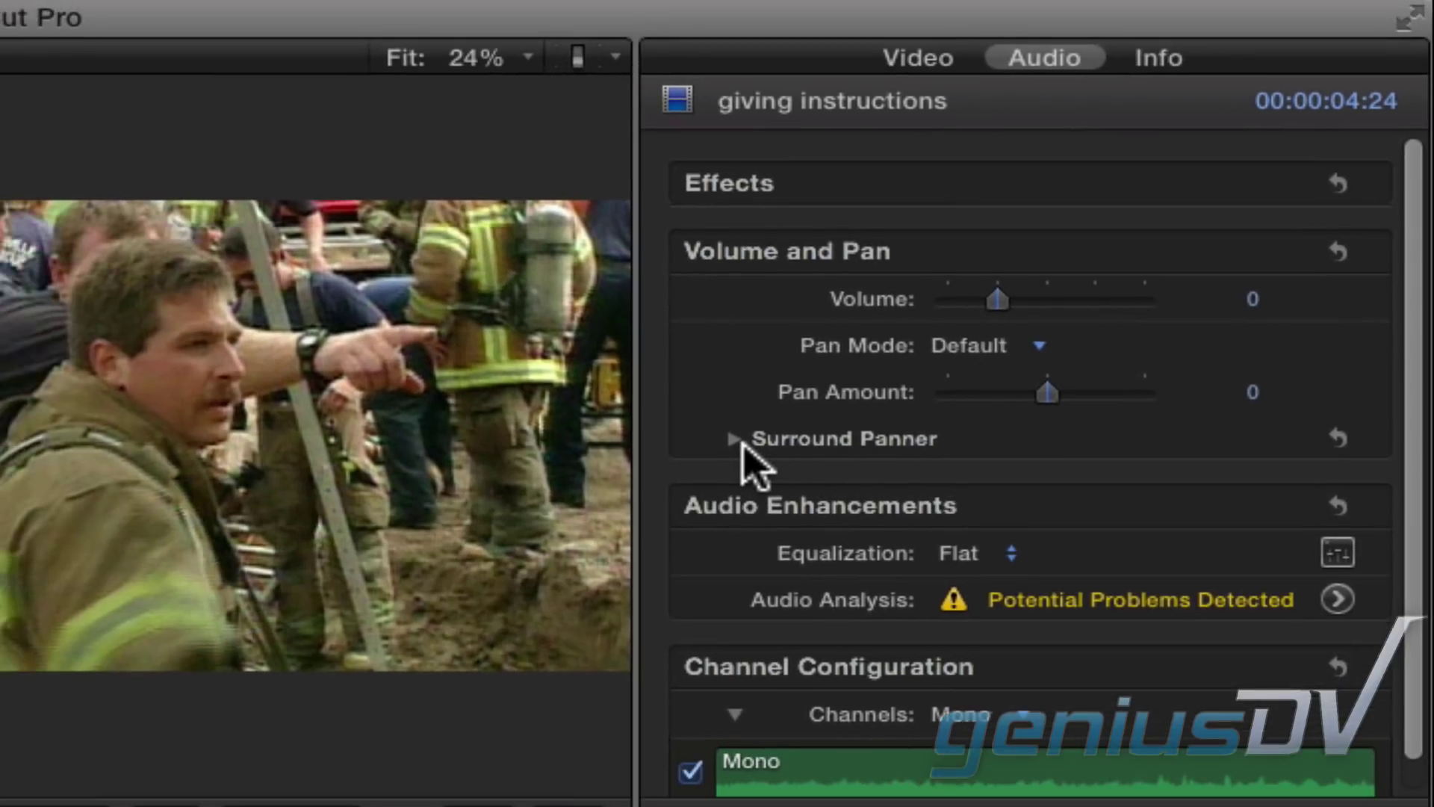
click(611, 485)
mouse_move(1034, 517)
mouse_down()
mouse_move(1095, 608)
mouse_move(1025, 763)
mouse_move(1034, 511)
mouse_up()
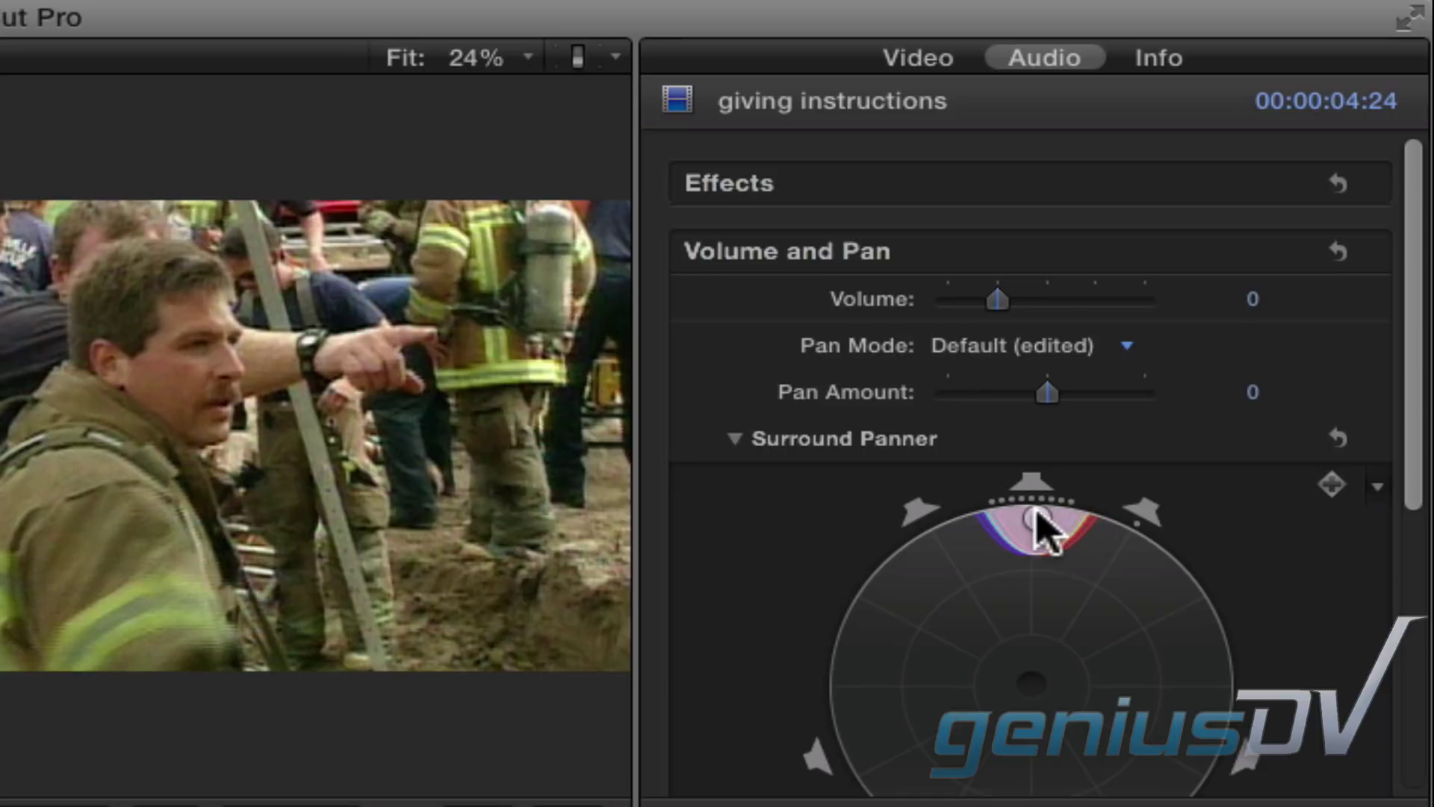
click(1128, 350)
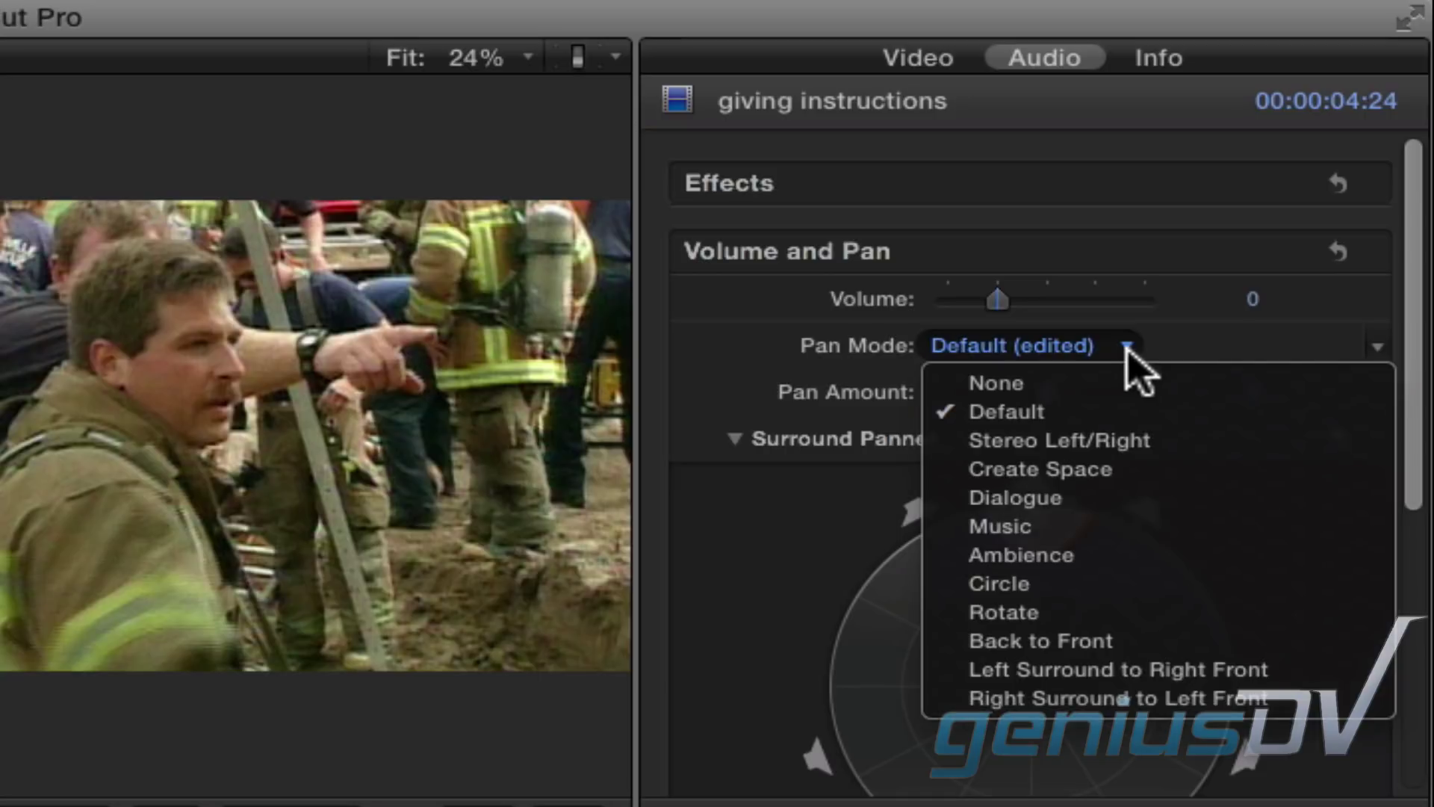
click(1156, 385)
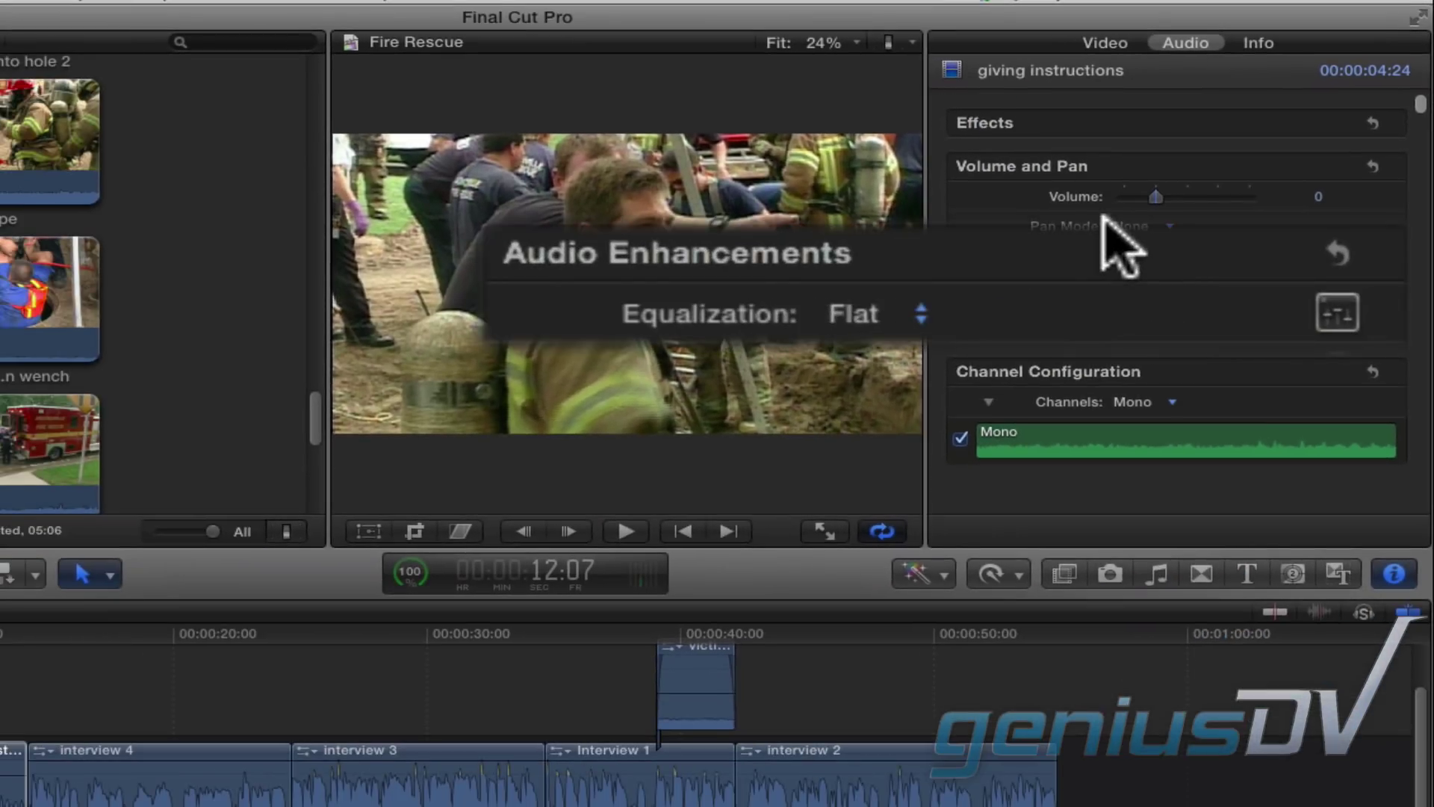
Step: Apply the Voice Enhance graphic EQ preset to 'giving instructions' and close the equalizer
click(1338, 315)
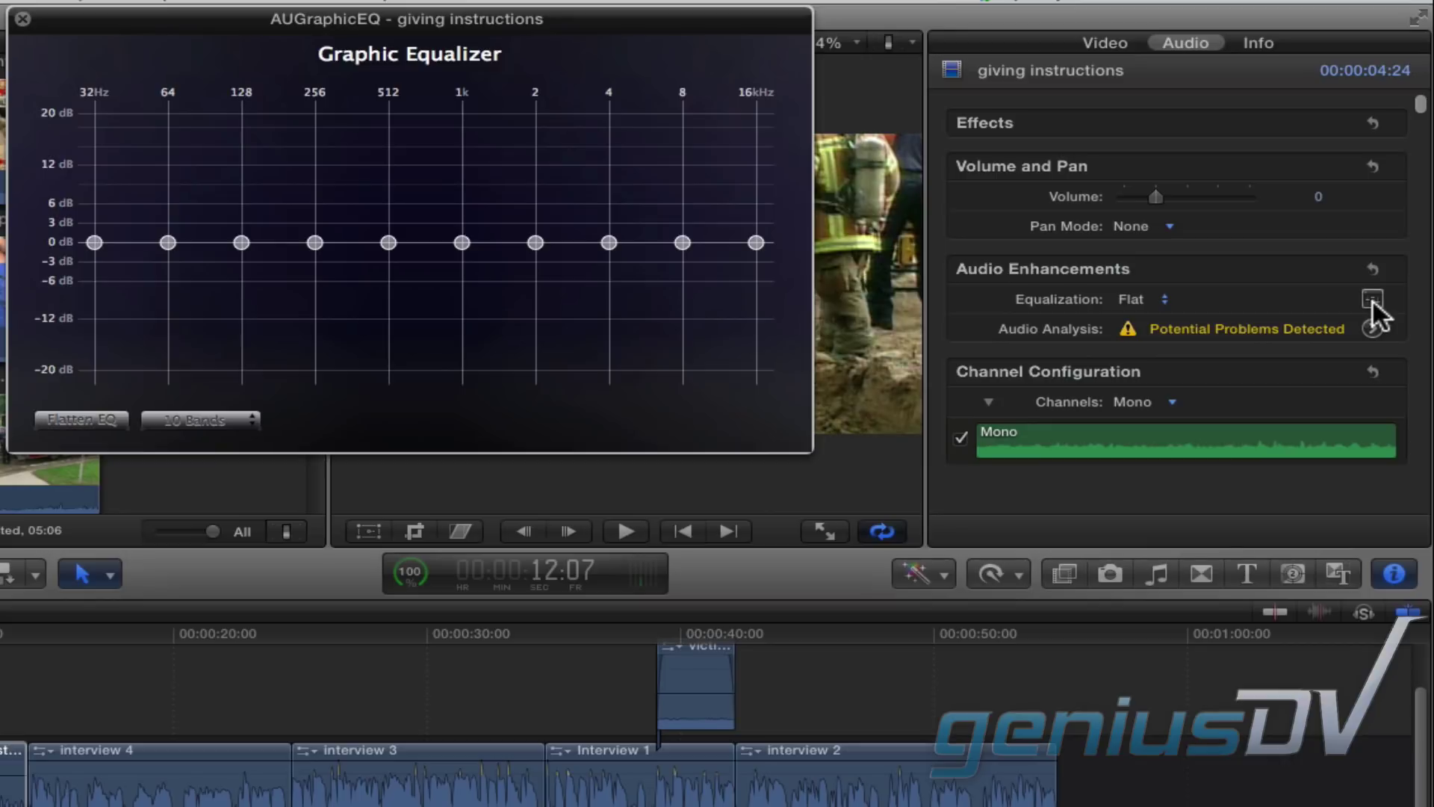
click(1164, 301)
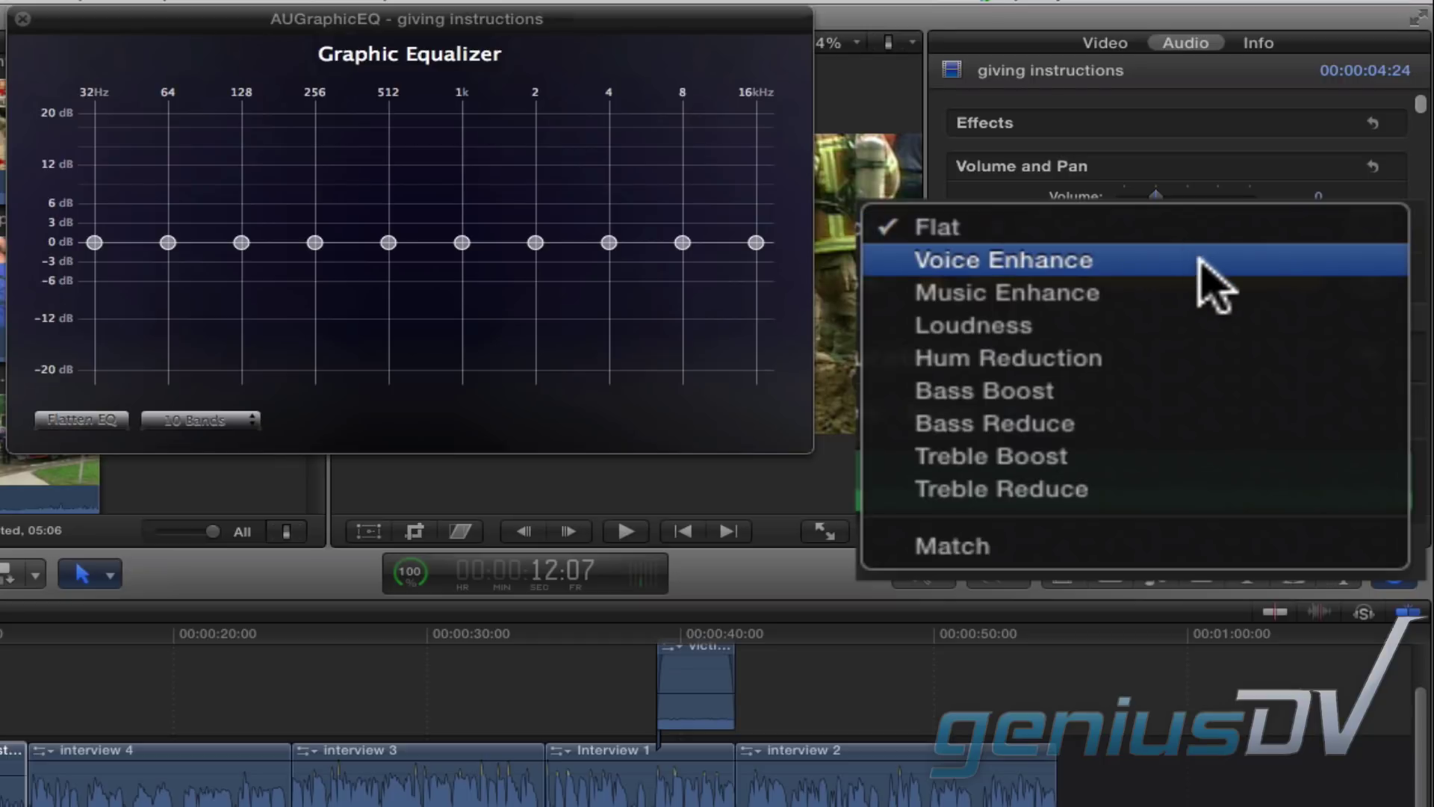
click(1217, 287)
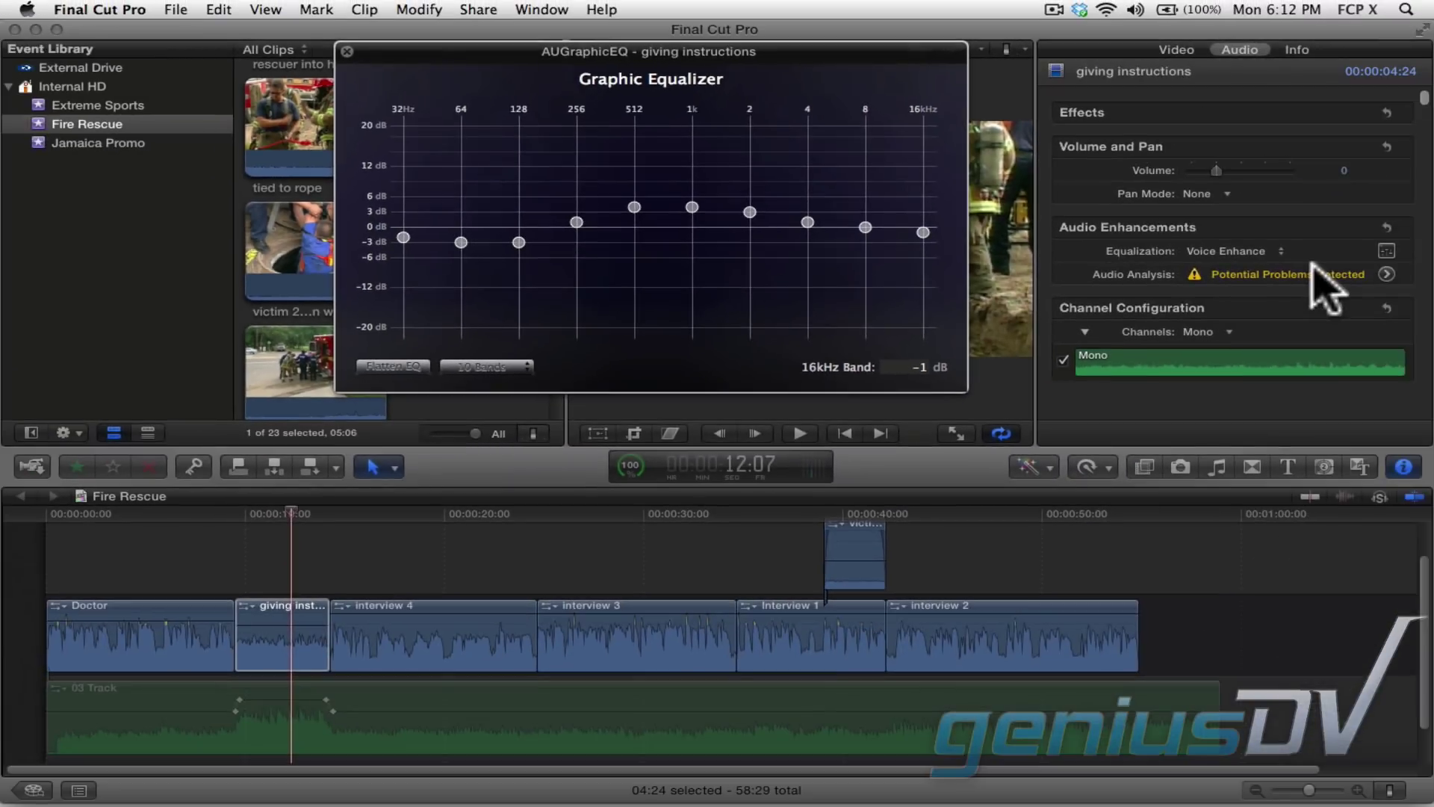
click(345, 52)
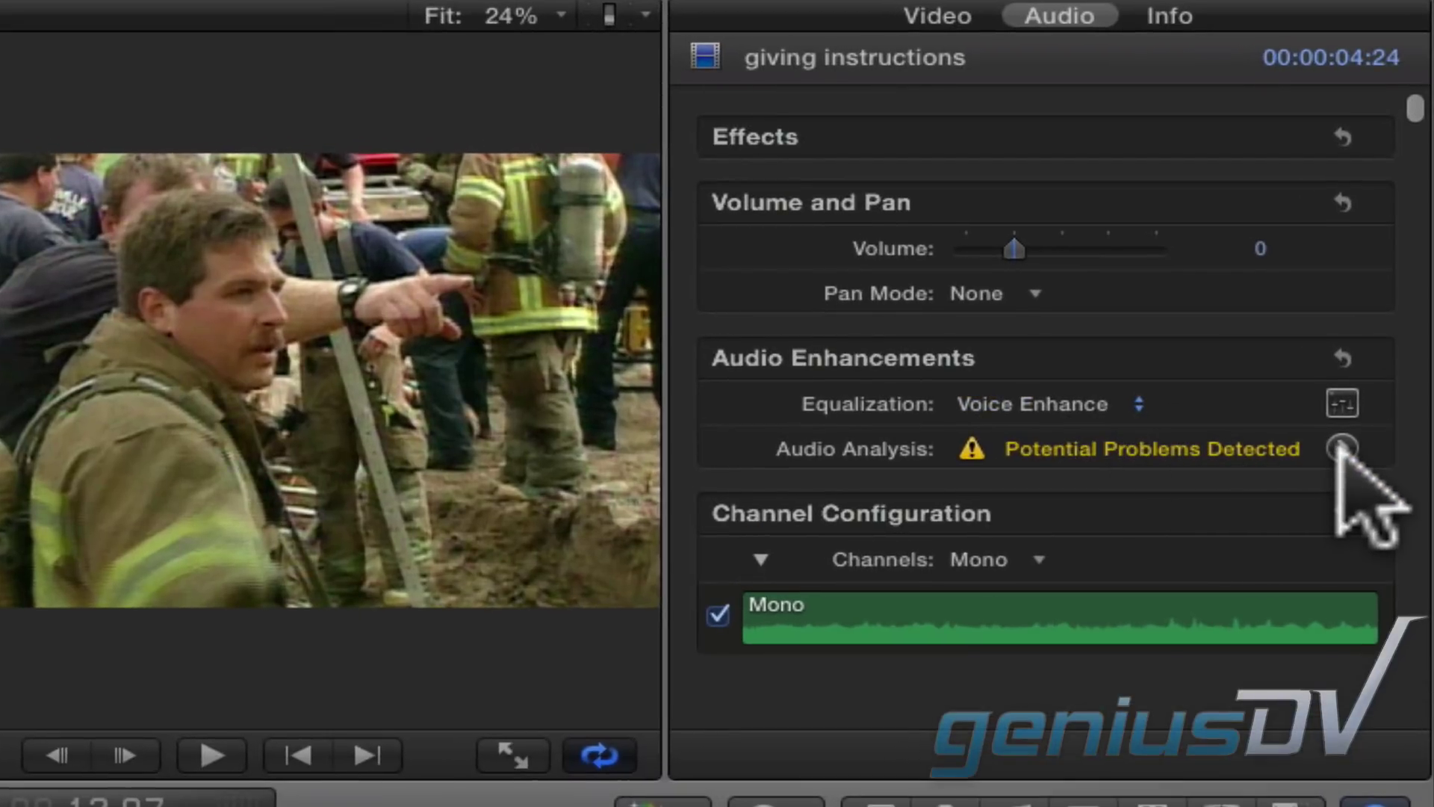
Step: Expand the Audio Enhancements controls and move the playhead before 'giving instructions'
click(1340, 447)
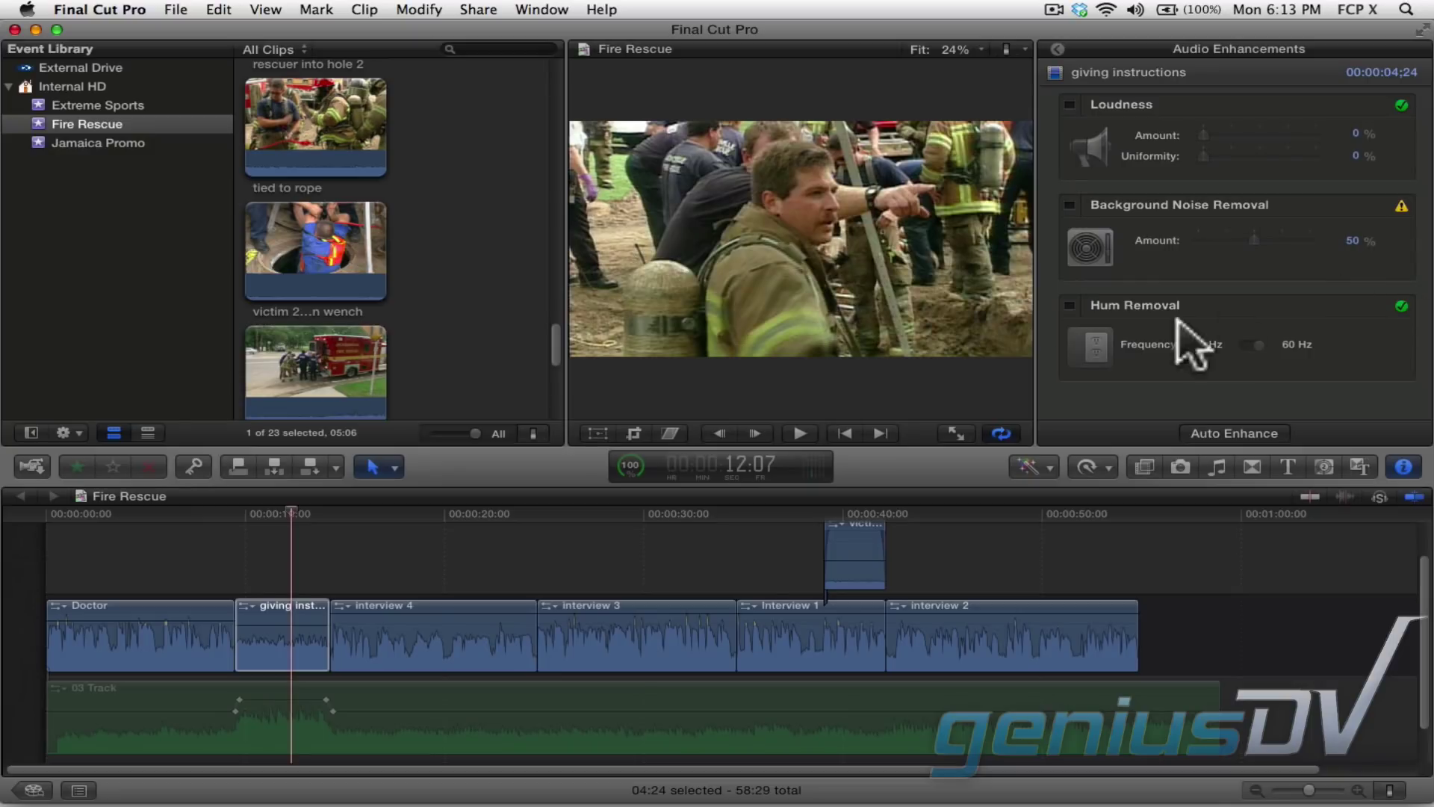
click(231, 517)
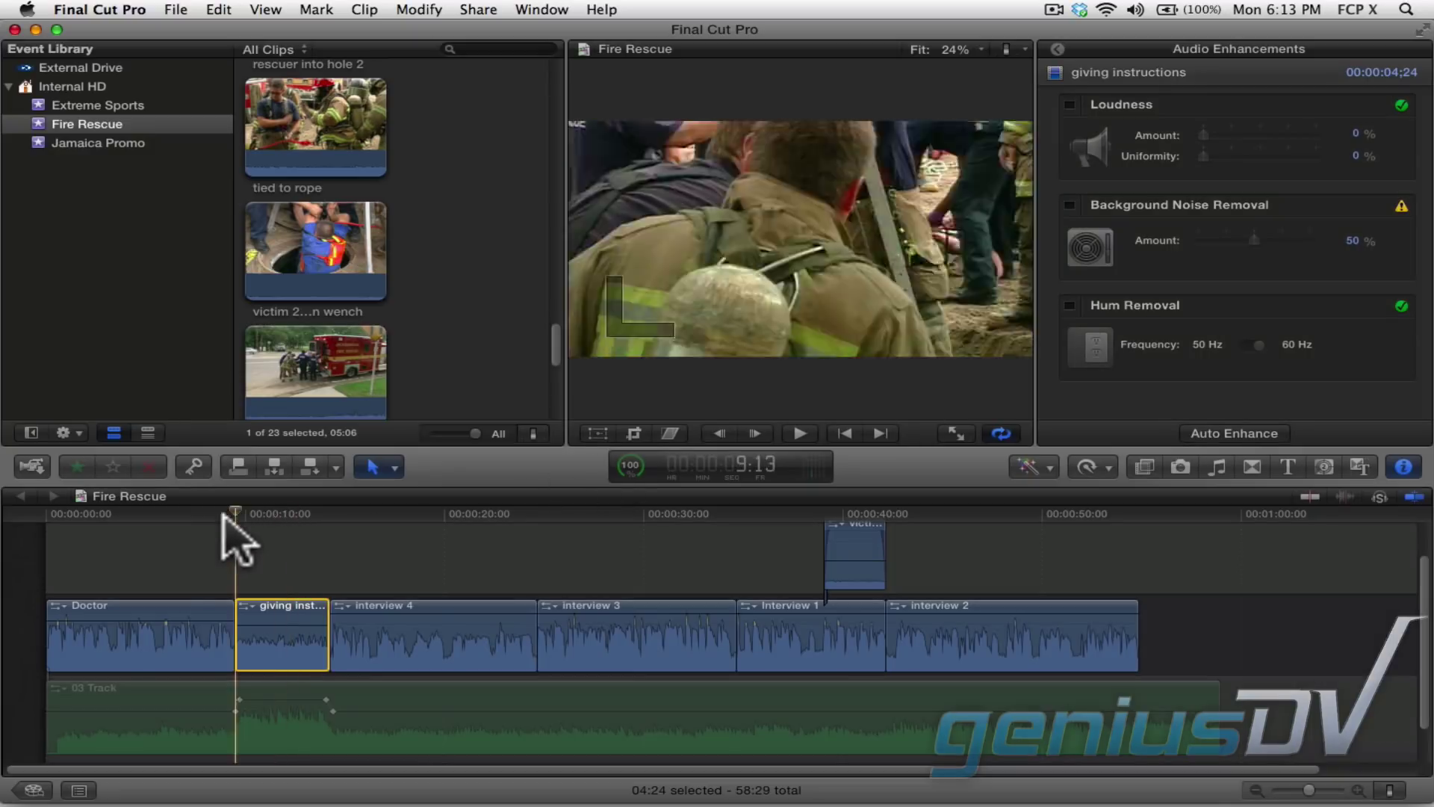
Step: Listen to the clip's background noise, then enable Background Noise Removal at 50%
key(space)
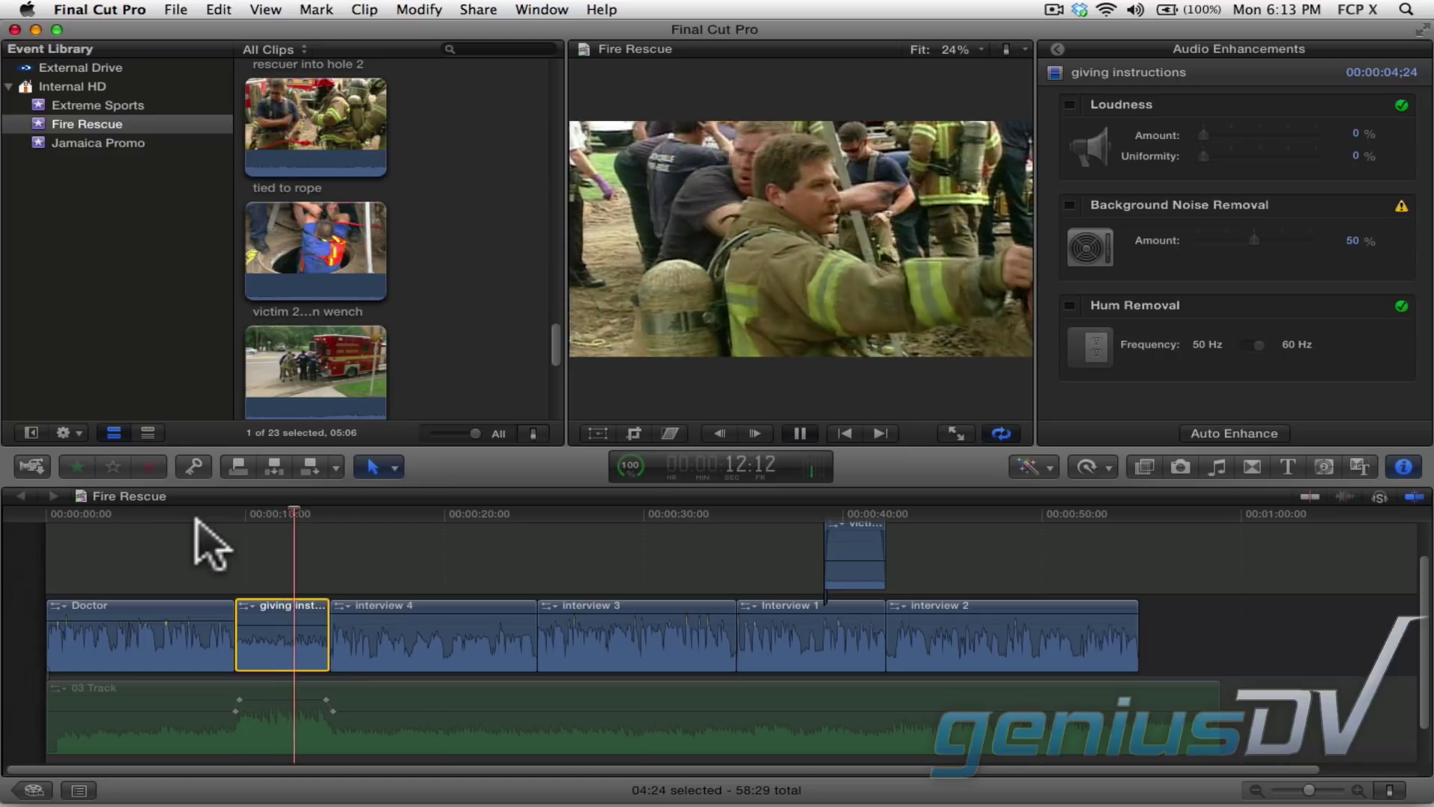
key(space)
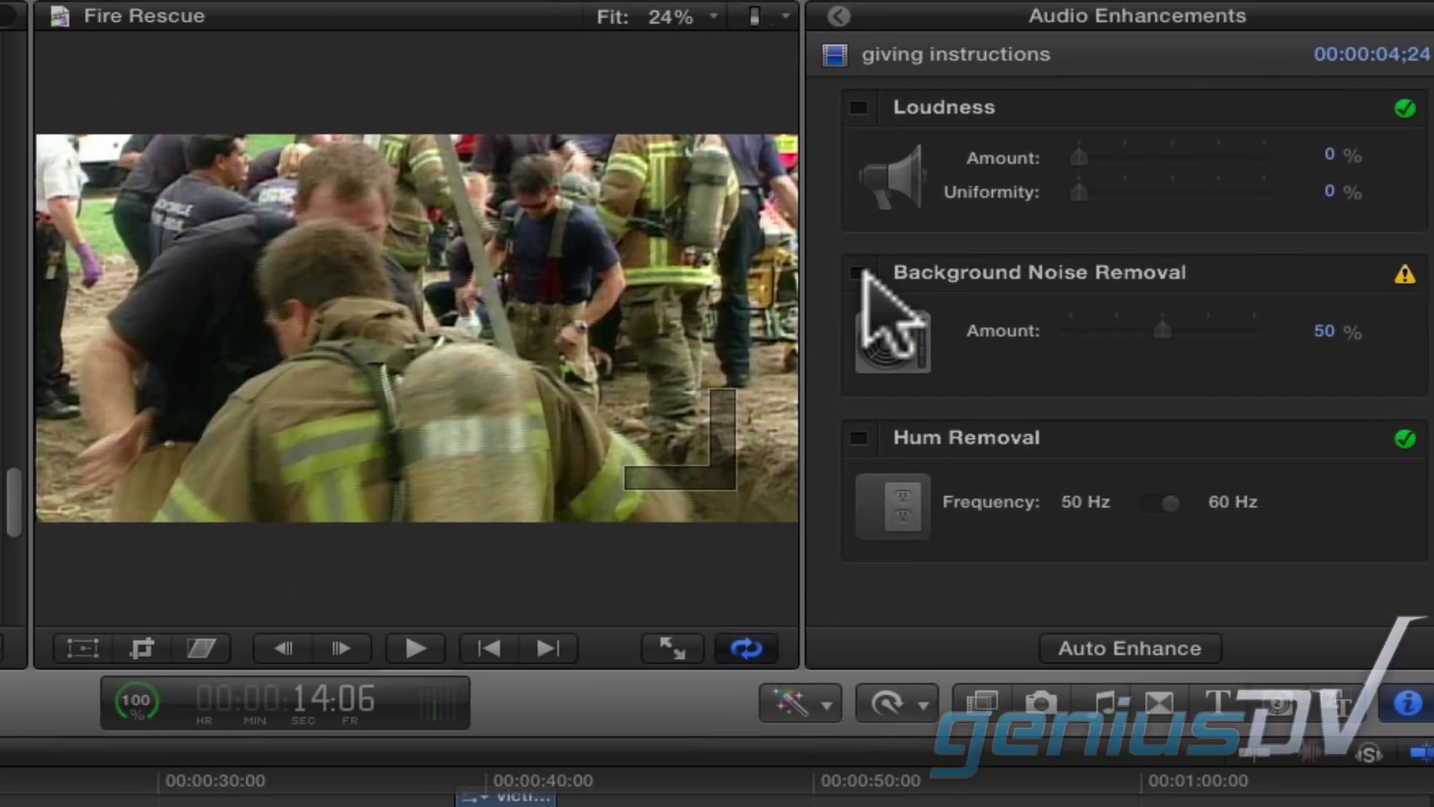
click(860, 274)
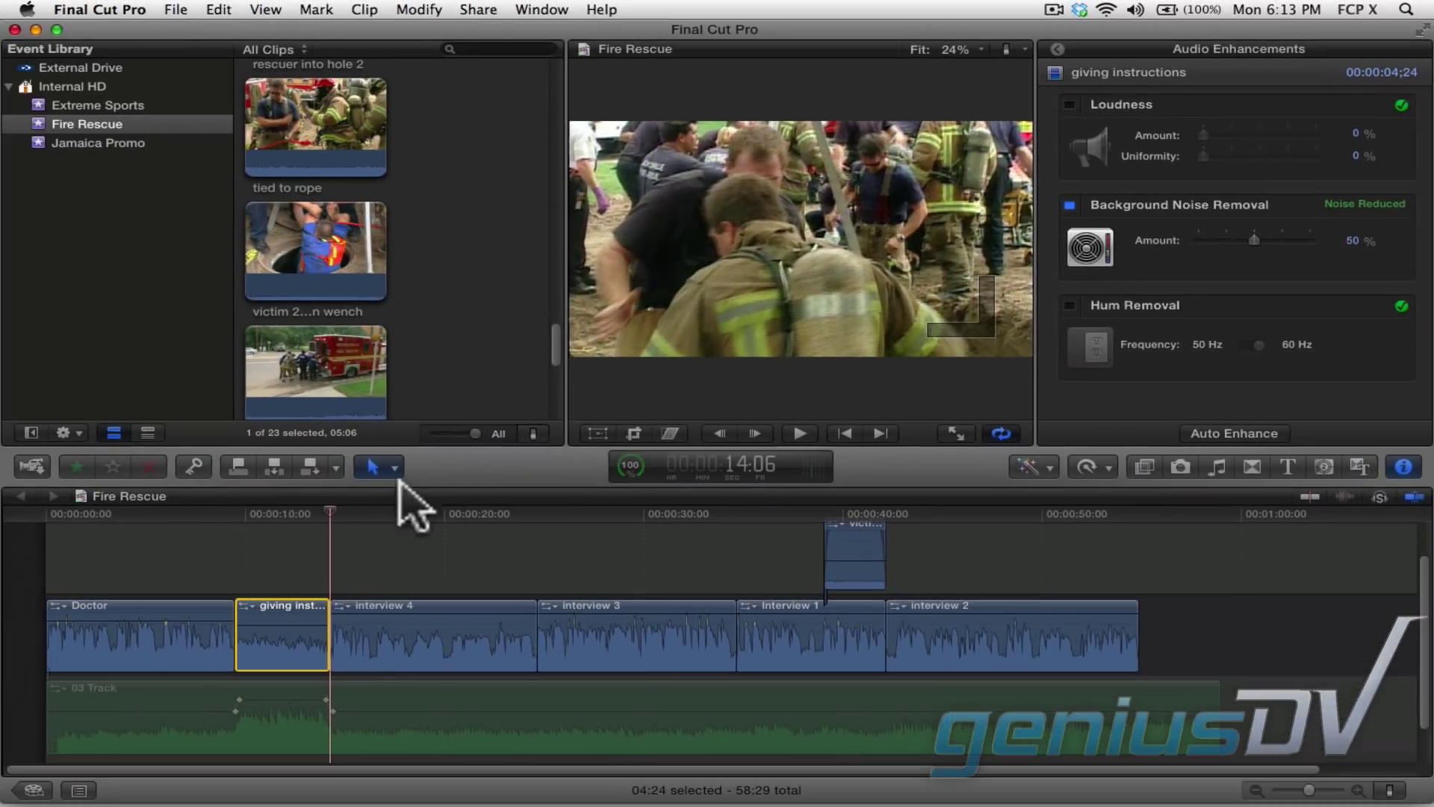
drag(332, 525, 213, 538)
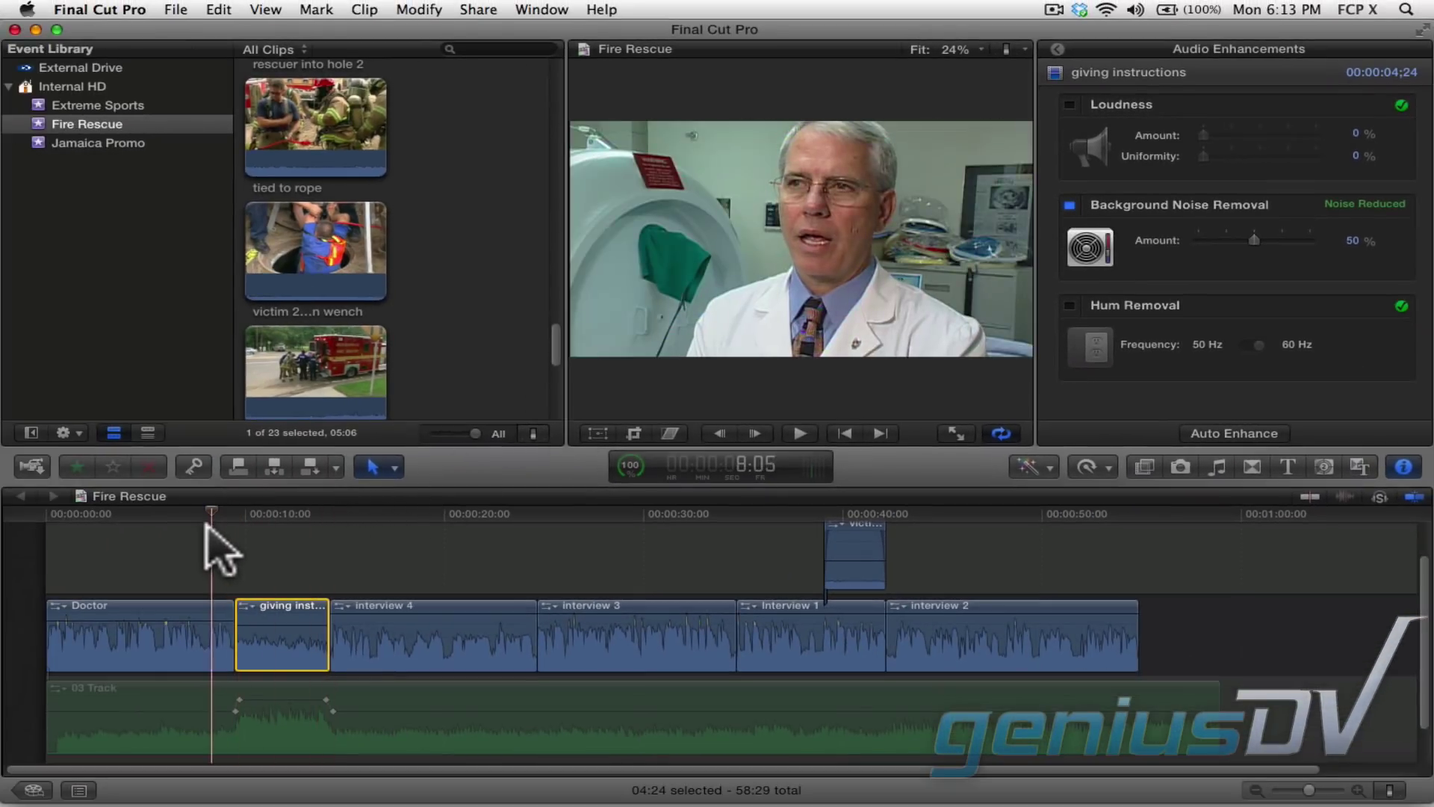
key(space)
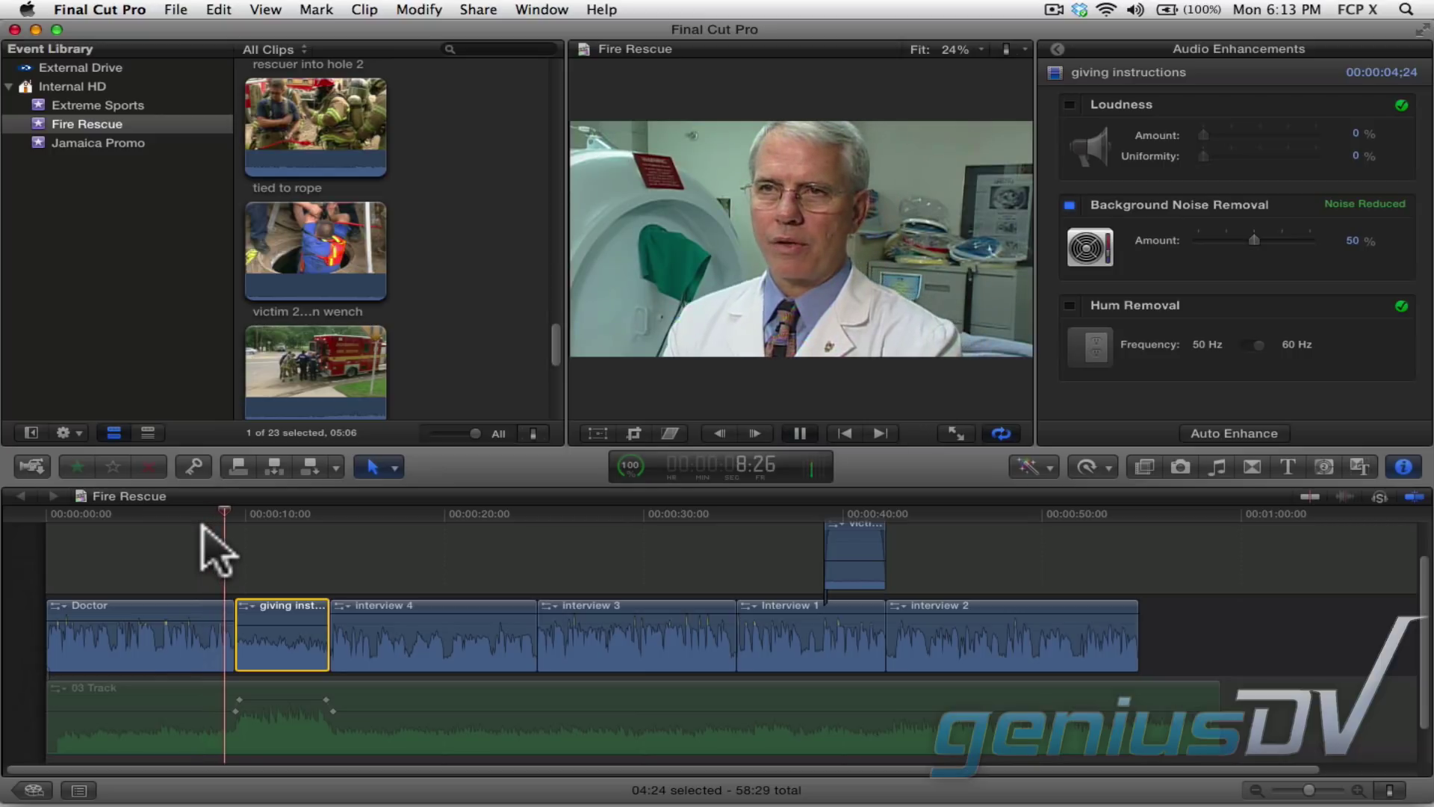